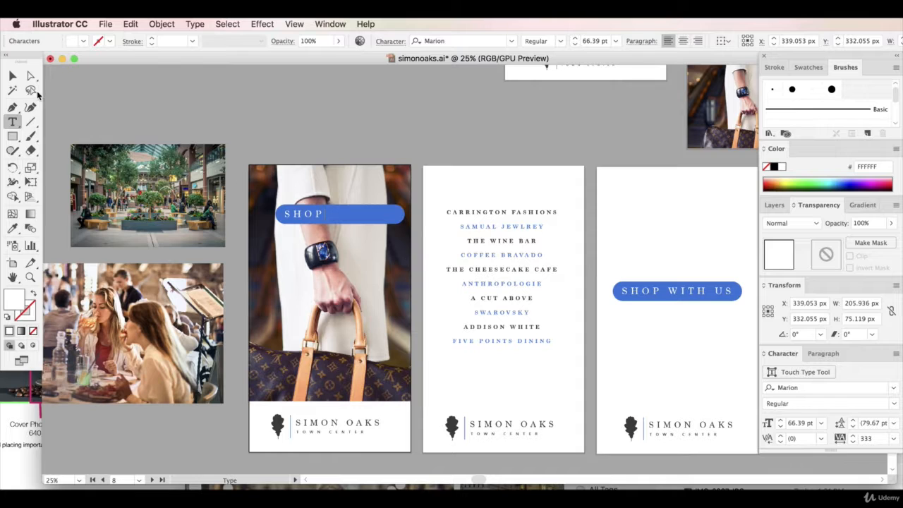
Shrink the blue banner around the word SHOP and scale both up, making the banner about 639 by 209 px
left_click(12, 76)
left_click(399, 216)
left_click_drag(404, 213, 356, 203)
left_click(319, 214, "shift")
left_click(373, 119)
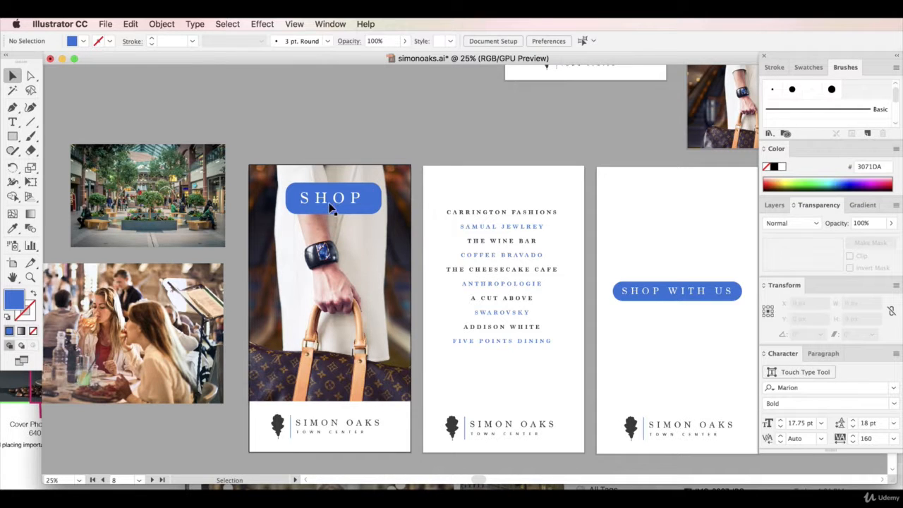
Square off all corners of the SHOP banner by setting the corner radius to 0 px
left_click(373, 204)
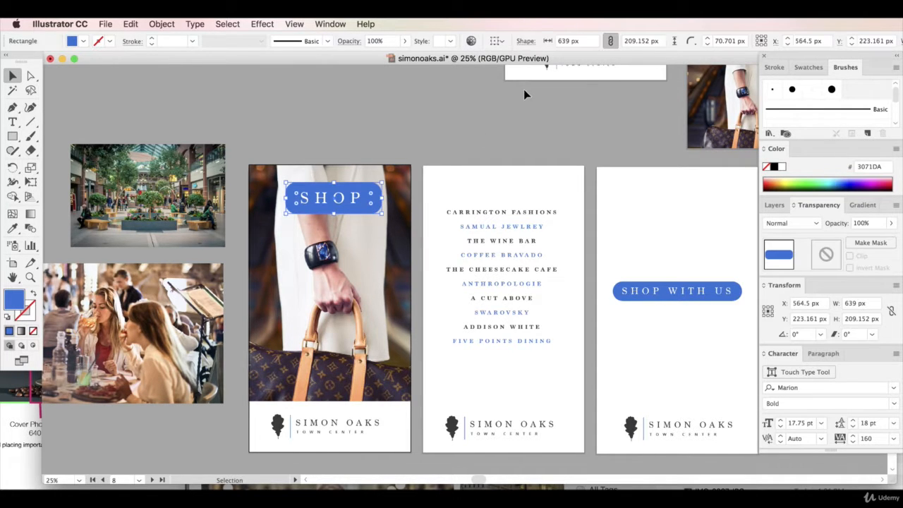
left_click(527, 42)
left_click(478, 97)
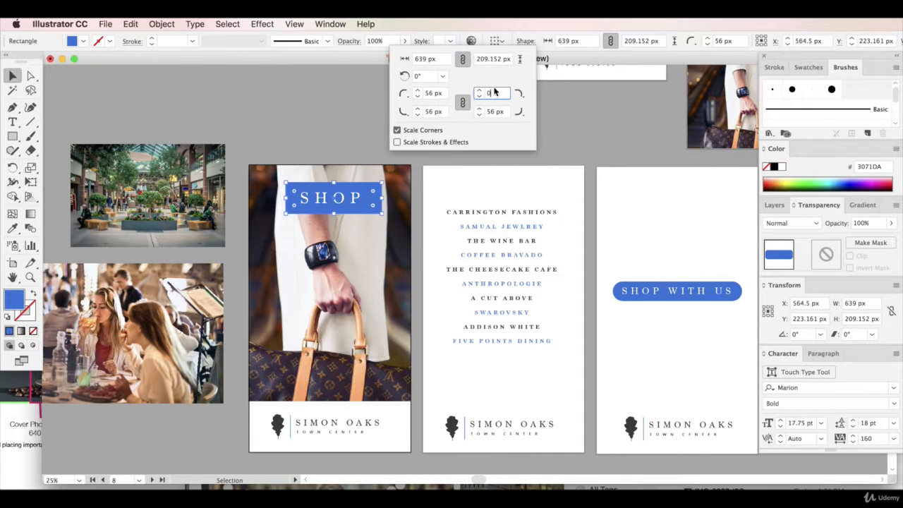
key("Return")
left_click(395, 101)
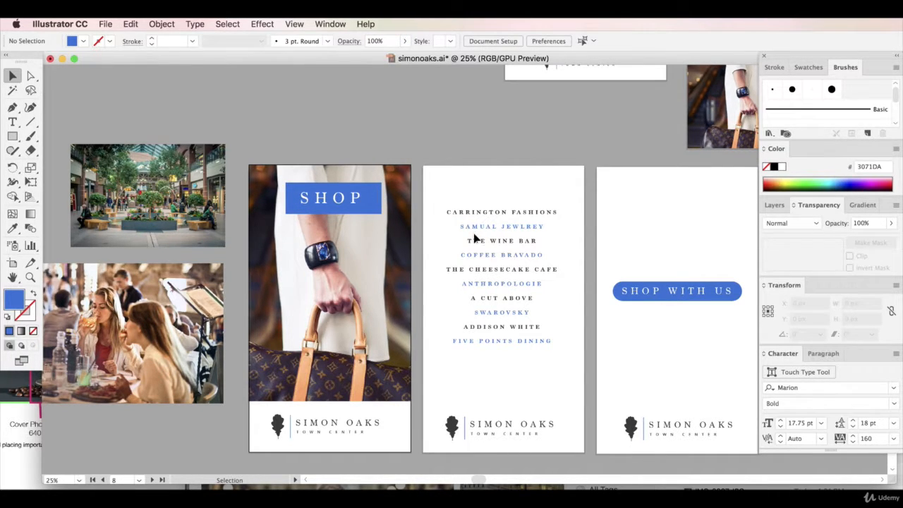
Move the store list to the third artboard and place the dining photo over the middle one at about 2132 by 1430 px
left_click_drag(503, 216, 689, 257)
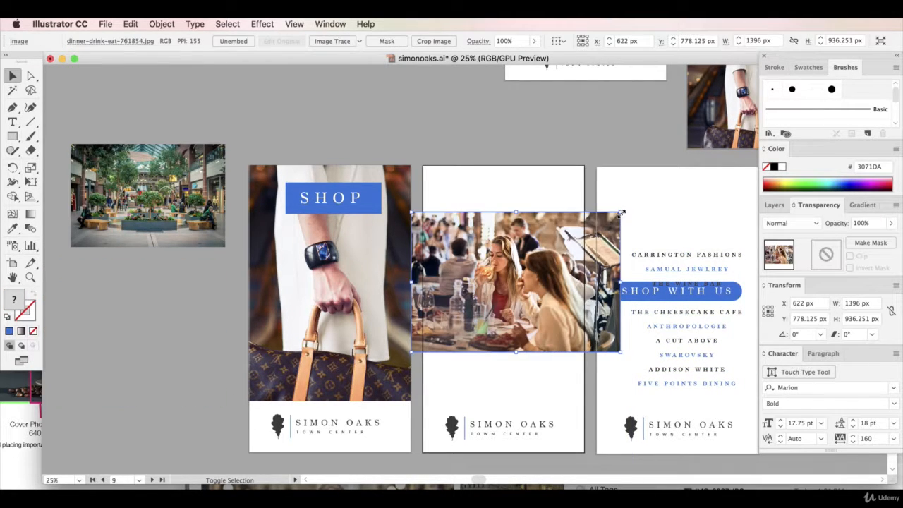
left_click_drag(618, 212, 730, 138)
left_click_drag(526, 282, 532, 288)
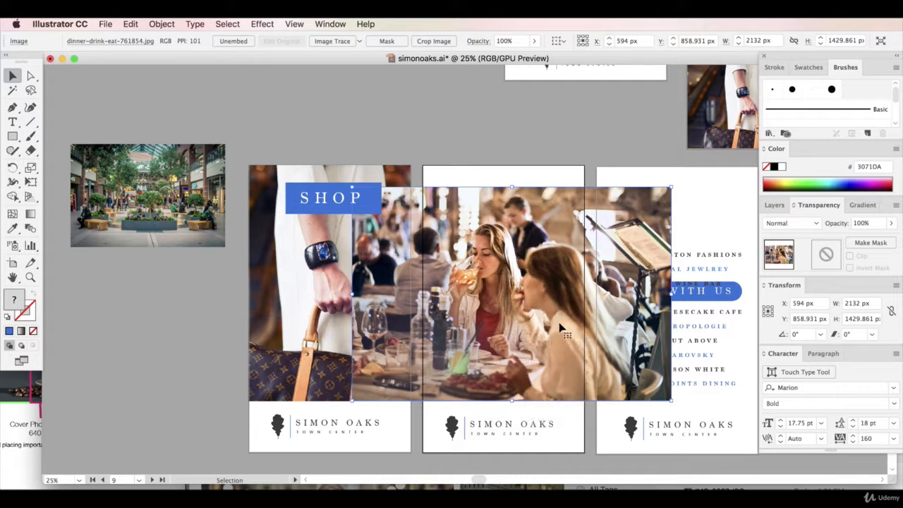
Send the dining photo to the back and enlarge it to about 2352 by 1577 px to reach the artboard's top edge
right_click(530, 304)
mouse_move(607, 400)
left_click(681, 423)
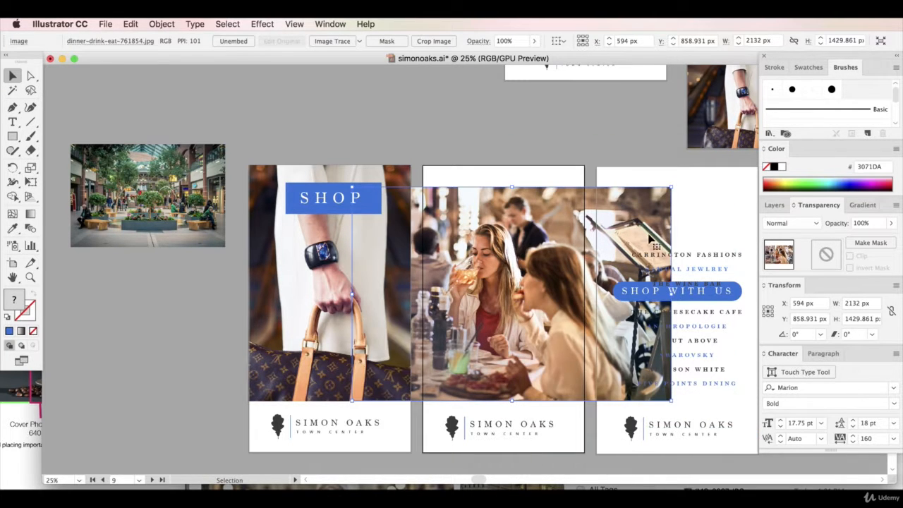
left_click_drag(674, 190, 704, 158)
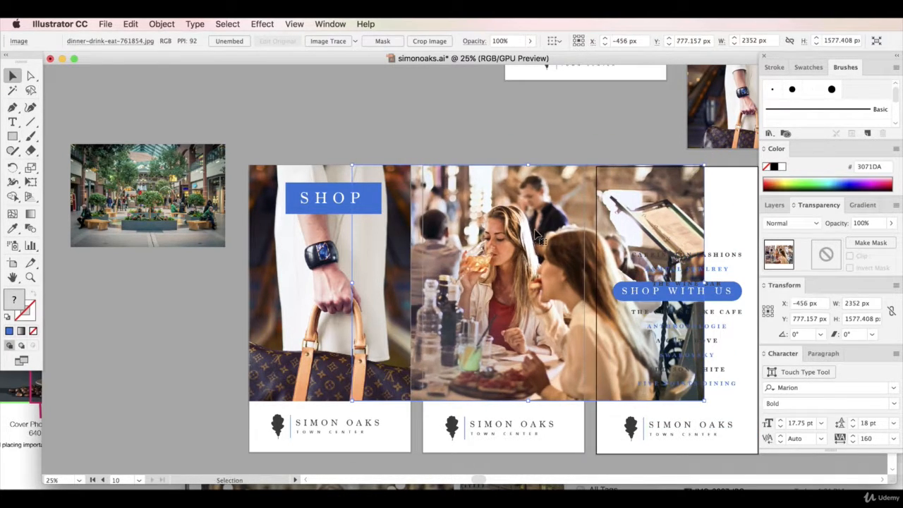
Draw a rectangle of about 1080 by 1572 px above the middle artboard's logo area and clip the dining photo to it
left_click(11, 136)
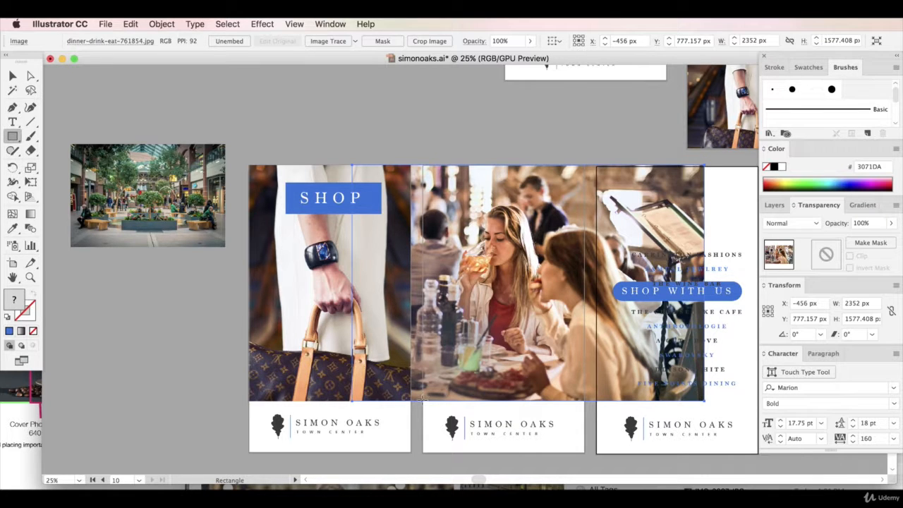
left_click_drag(422, 400, 584, 165)
left_click(11, 75)
left_click(655, 206, "shift")
right_click(655, 207)
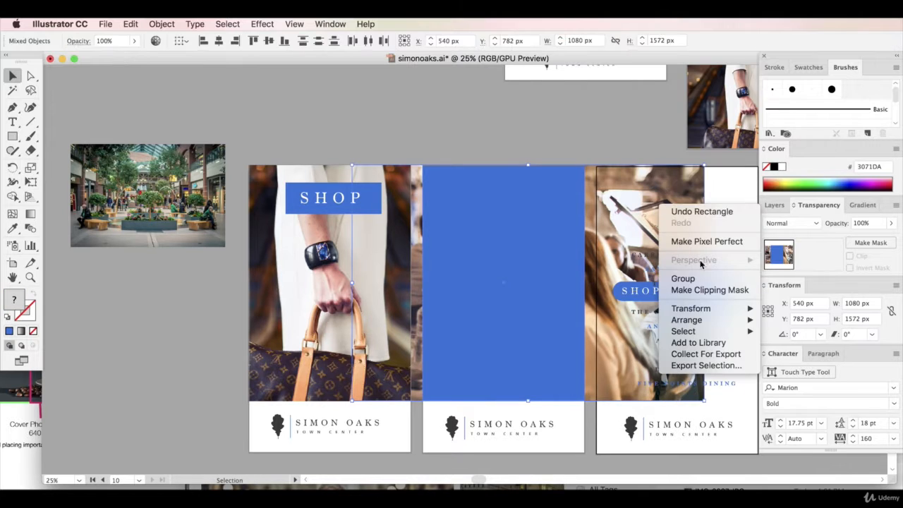
left_click(687, 289)
Send the clipped dining photo to the back of the stacking order
right_click(498, 227)
mouse_move(526, 351)
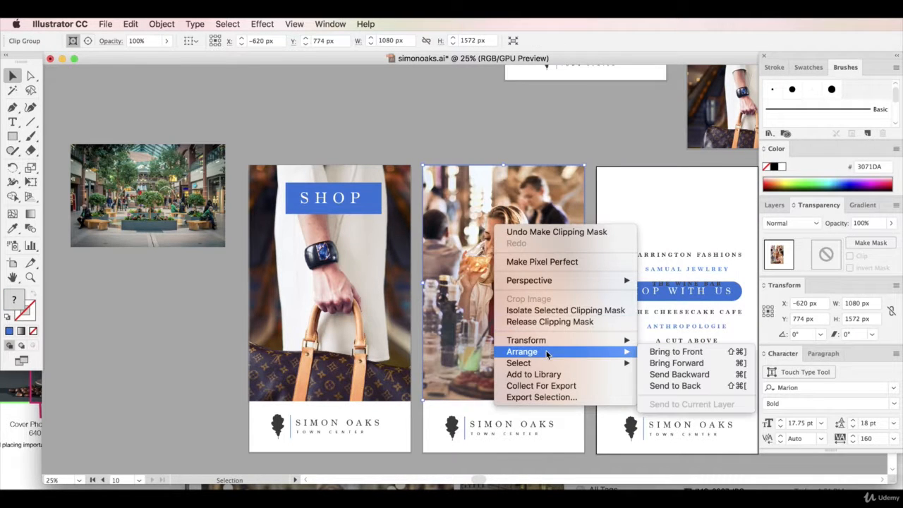
left_click(688, 385)
left_click(381, 149)
left_click_drag(378, 192, 225, 287)
left_click_drag(348, 204, 355, 373)
key("super+z")
key("super+z")
left_click(356, 200, "shift")
left_click(352, 115)
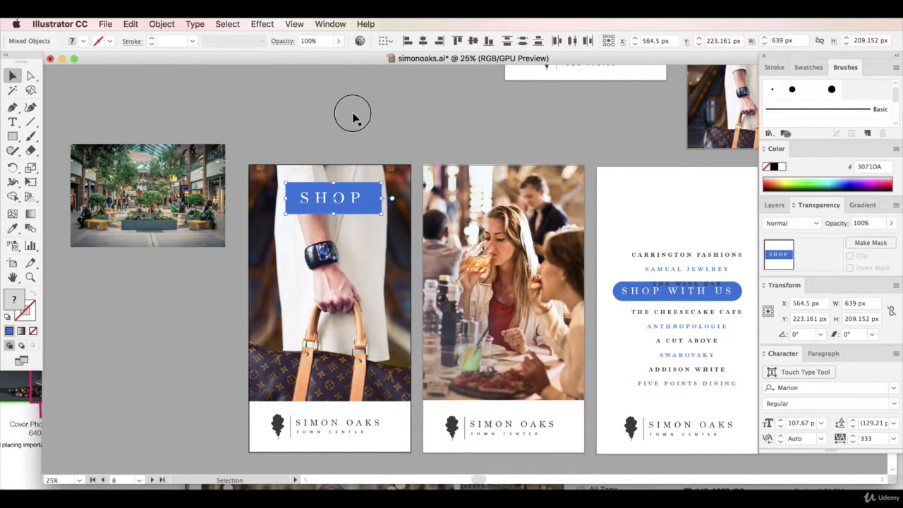
Set the opacity of the blue rectangle behind SHOP to 75%
left_click(369, 193)
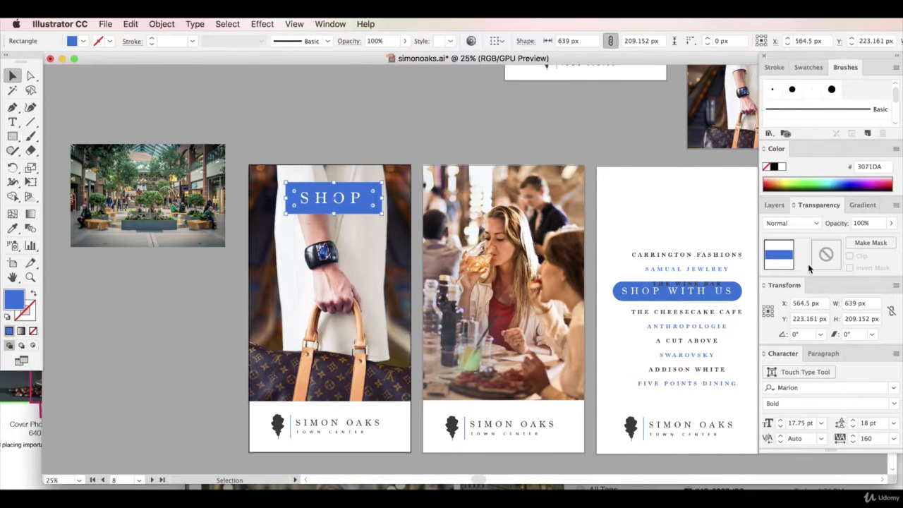
left_click(890, 224)
left_click_drag(890, 239, 878, 240)
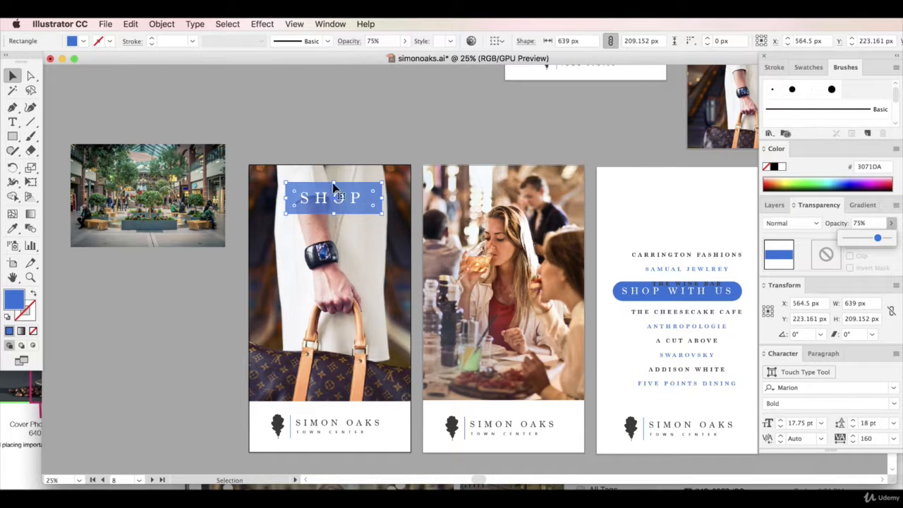
Tighten the blue rectangle around the word SHOP to about 568 by 166 px, centred horizontally on the artboard
left_click_drag(335, 186, 335, 190)
left_click_drag(382, 218, 375, 208)
mouse_move(288, 202)
left_mouse_down()
mouse_move(283, 193)
mouse_move(288, 202)
left_mouse_up()
left_click_drag(377, 199, 374, 199)
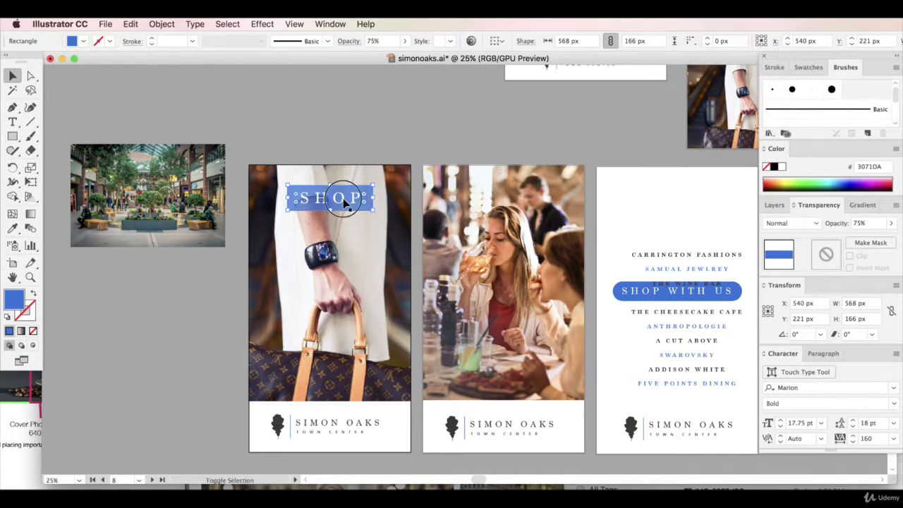
Set the opacity of the blue SHOP banner rectangle to 88%
left_click(860, 224)
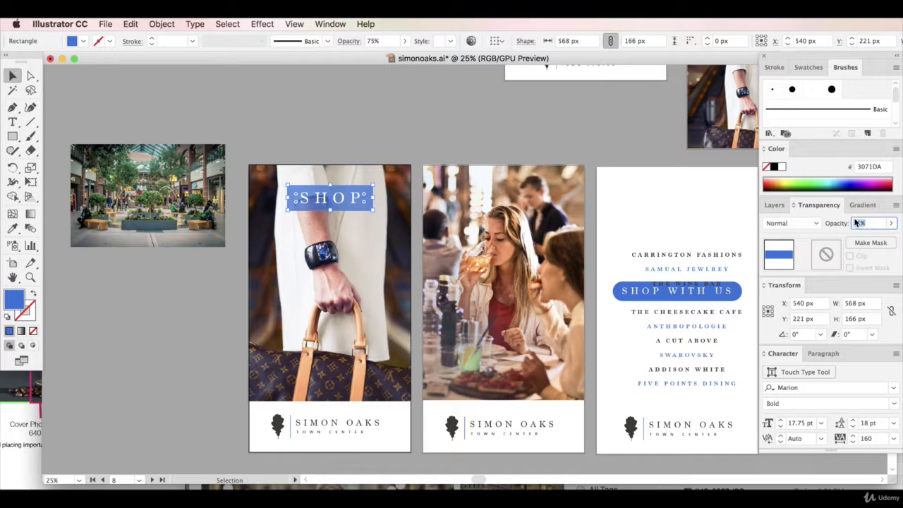
type("88")
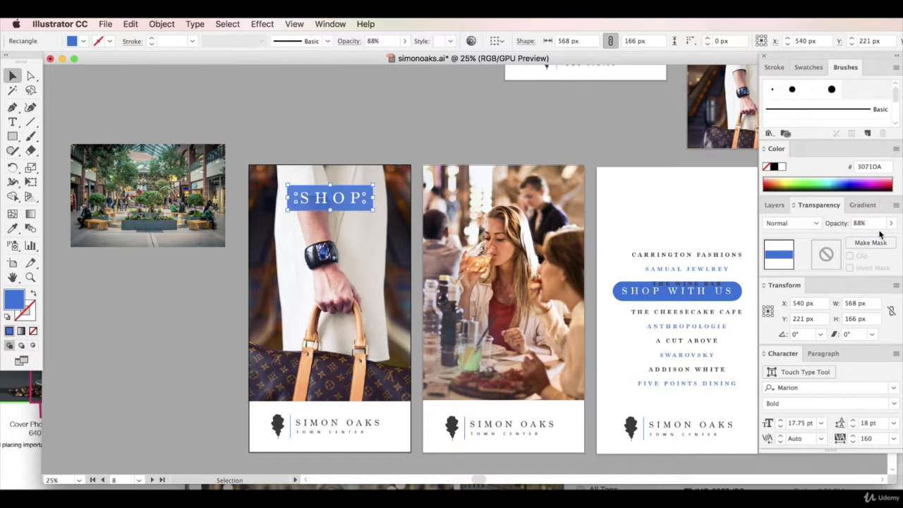
left_click(410, 139)
Duplicate the SHOP banner with its text and centre the copy near the top of the middle artboard
left_click(367, 200)
left_click(359, 199, "shift")
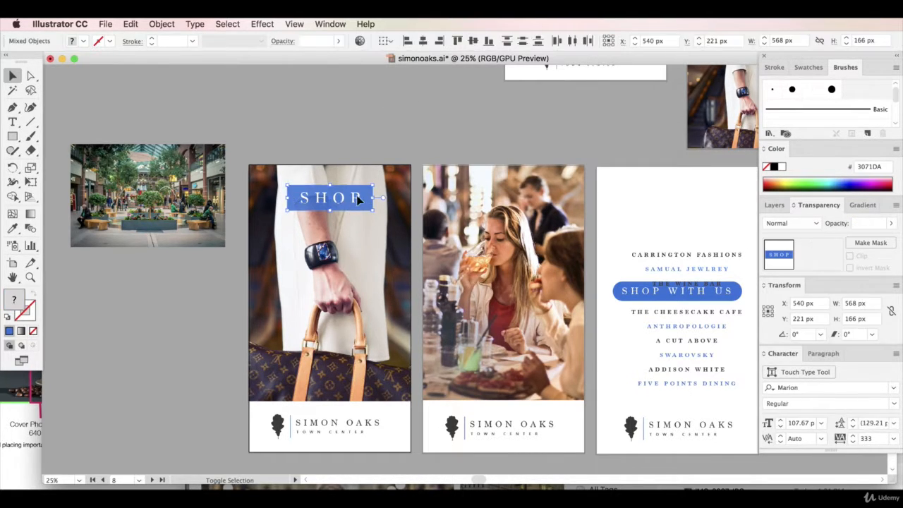
key("super+v")
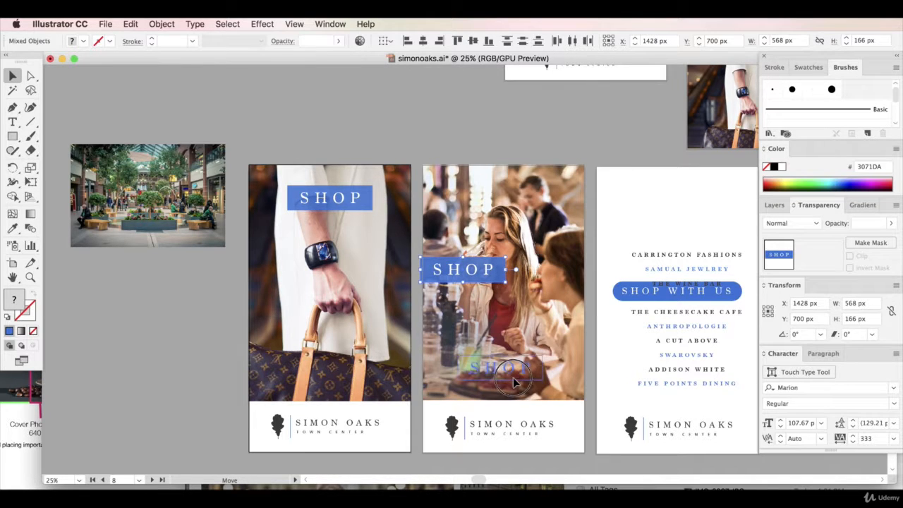
left_click_drag(476, 278, 517, 205)
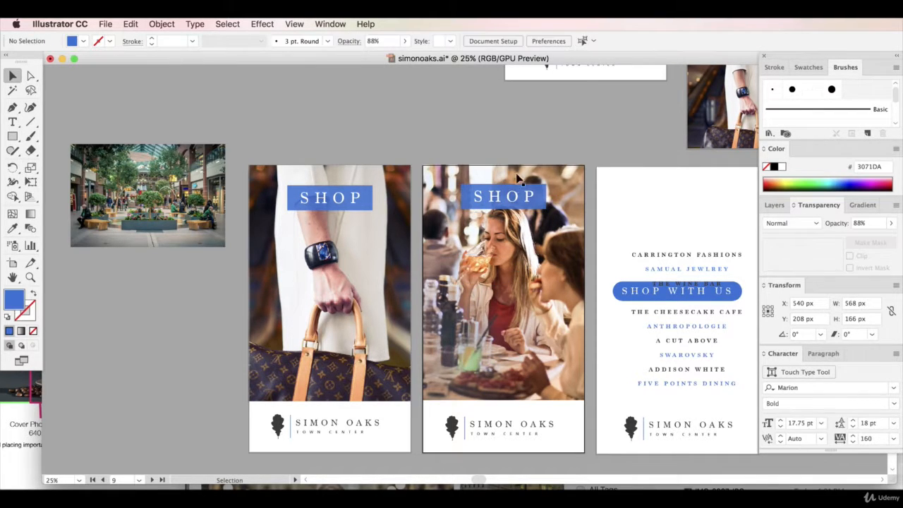
Change the text of the middle artboard's banner to DINE
double_click(519, 201)
type("DINE")
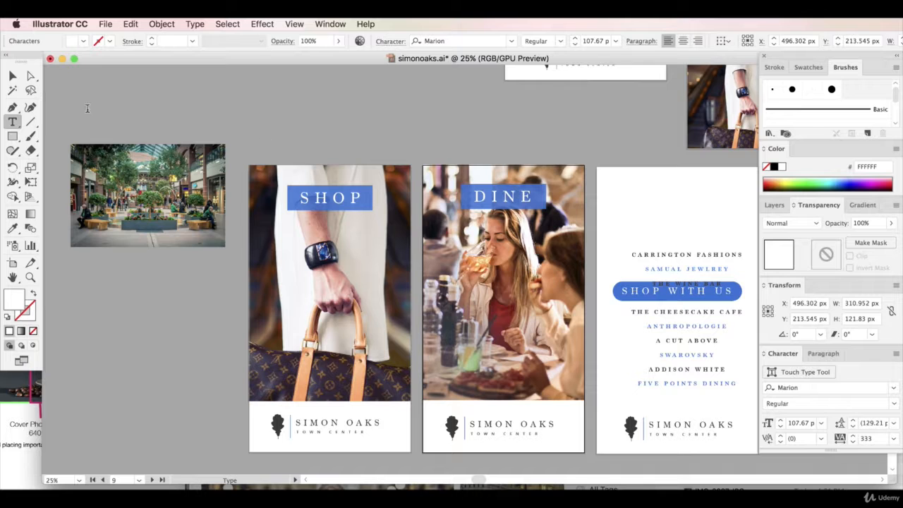
left_click(12, 76)
Bring the mall photo beside the third artboard, delete its SHOP WITH US banner, and move the store list off the artboards
left_click_drag(157, 193, 602, 148)
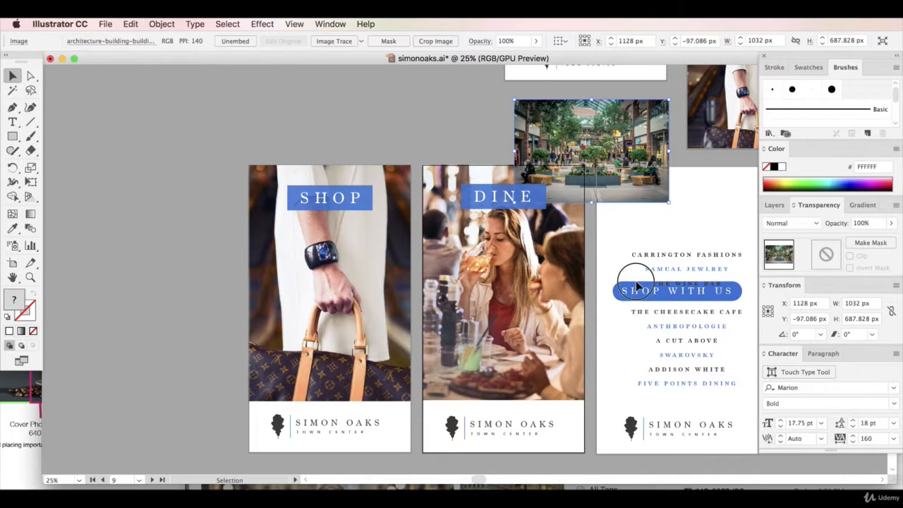
left_click(643, 286)
key("Delete")
left_click_drag(700, 305, 146, 280)
Enlarge the mall photo to about 2380 by 1586 px and position it over the third artboard above the logo
left_click_drag(469, 480, 485, 480)
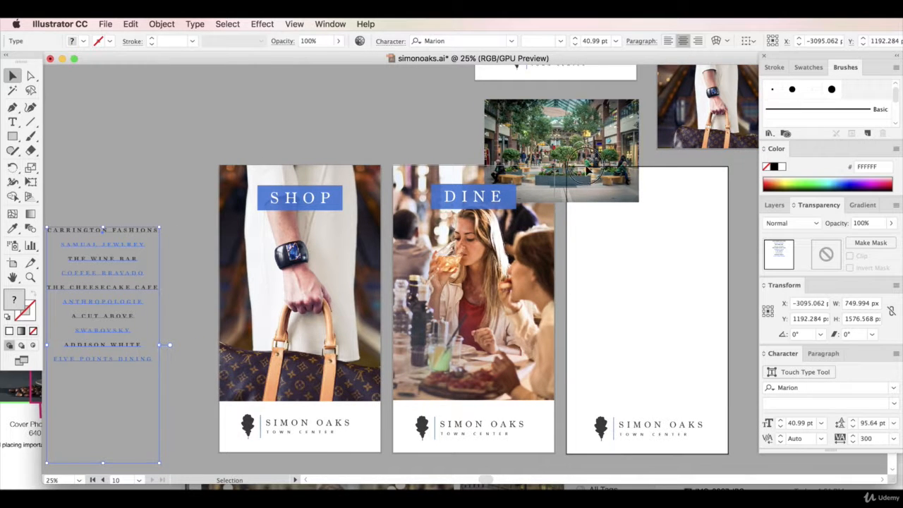
left_click_drag(547, 170, 591, 357)
left_click_drag(811, 171, 732, 152)
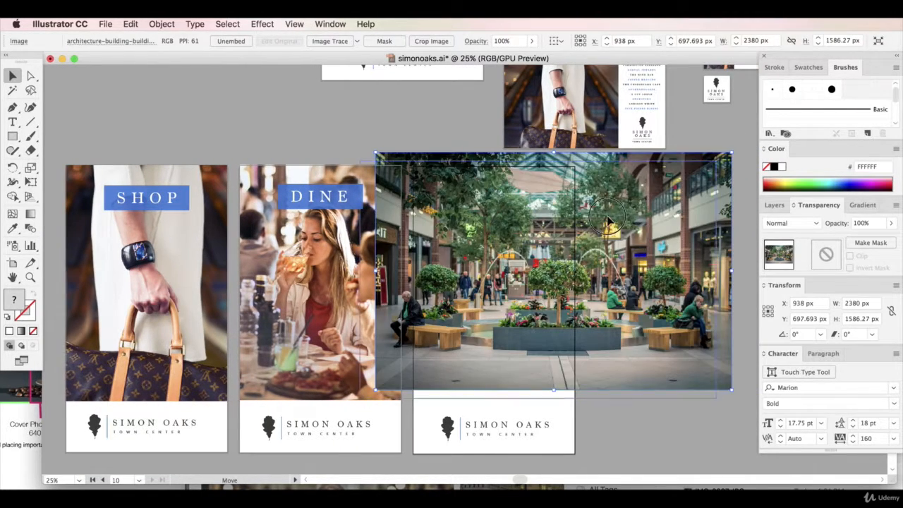
left_click_drag(626, 221, 611, 240)
Draw a rectangle of about 1072 by 1552 px above the third artboard's logo area and clip the mall photo to it
left_click(12, 136)
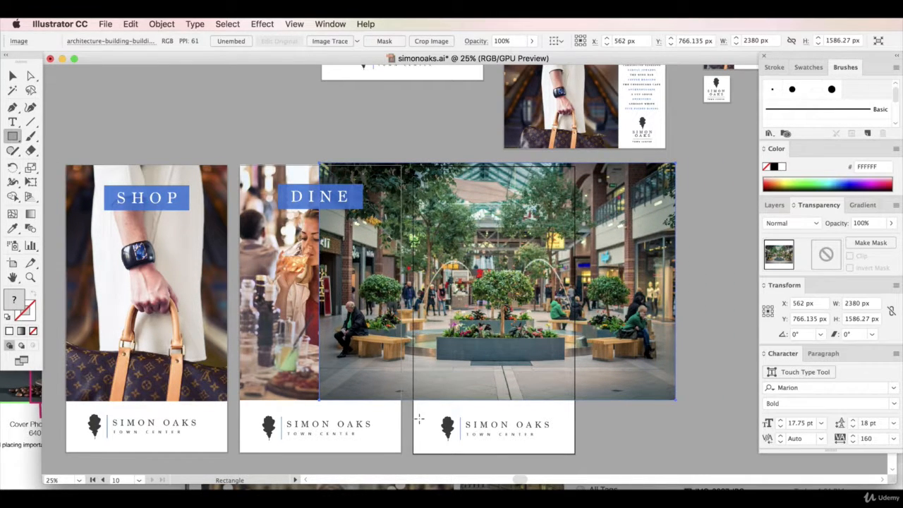
mouse_move(414, 400)
left_mouse_down()
mouse_move(580, 196)
mouse_move(575, 166)
left_mouse_up()
left_click(12, 75)
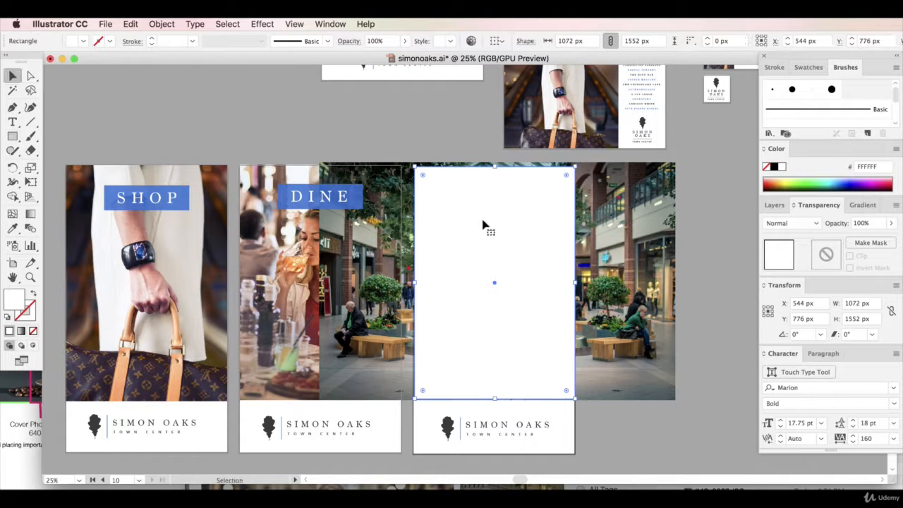
left_click(608, 232, "shift")
right_click(608, 233)
left_click(660, 318)
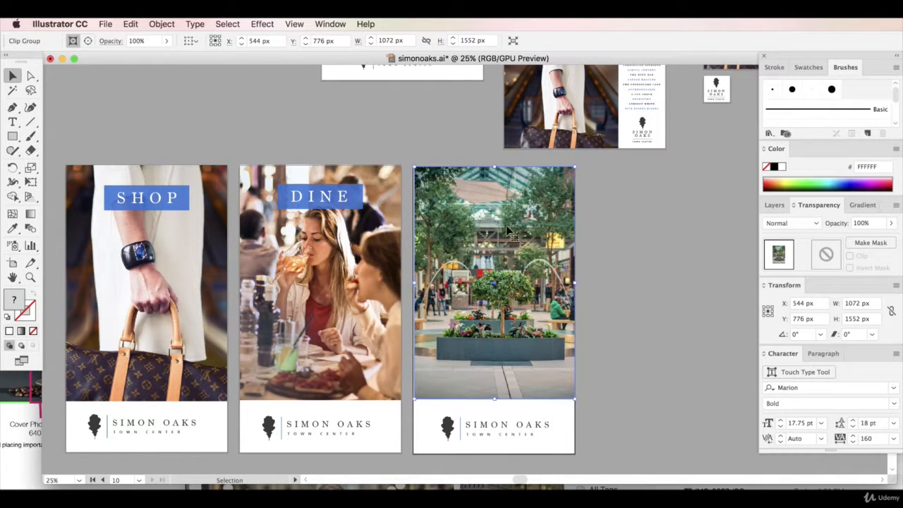
Nudge the clipped mall photo to X 540 px and adjust it to fill the third artboard up to its top edge
right_click(506, 230)
left_click(388, 225)
key("Left")
key("Left")
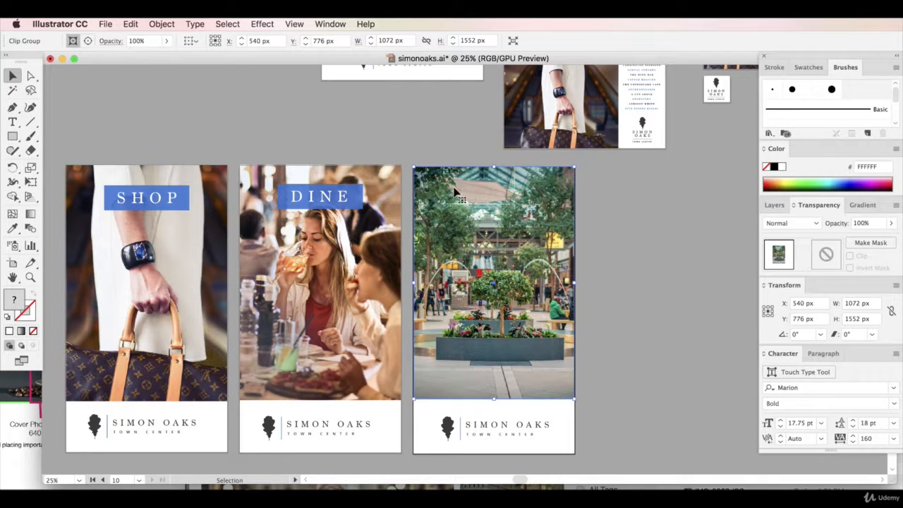
left_click(618, 272)
left_click(522, 273)
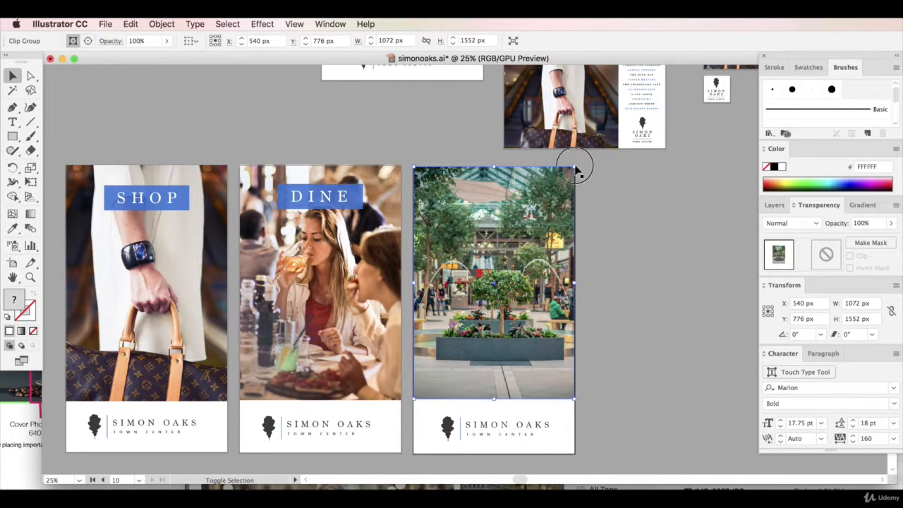
left_click(622, 266)
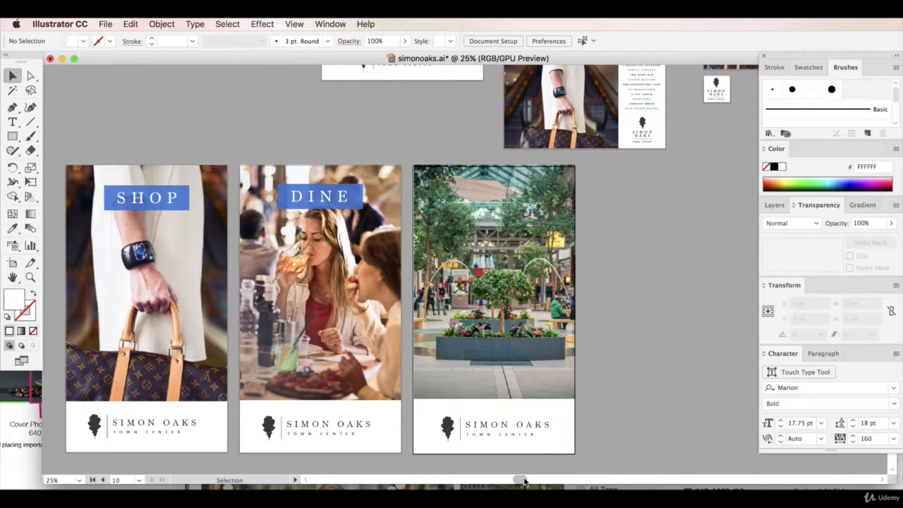
Paste another copy of the SHOP banner and centre it near the top of the third artboard
left_click_drag(524, 482, 508, 478)
left_click(383, 200)
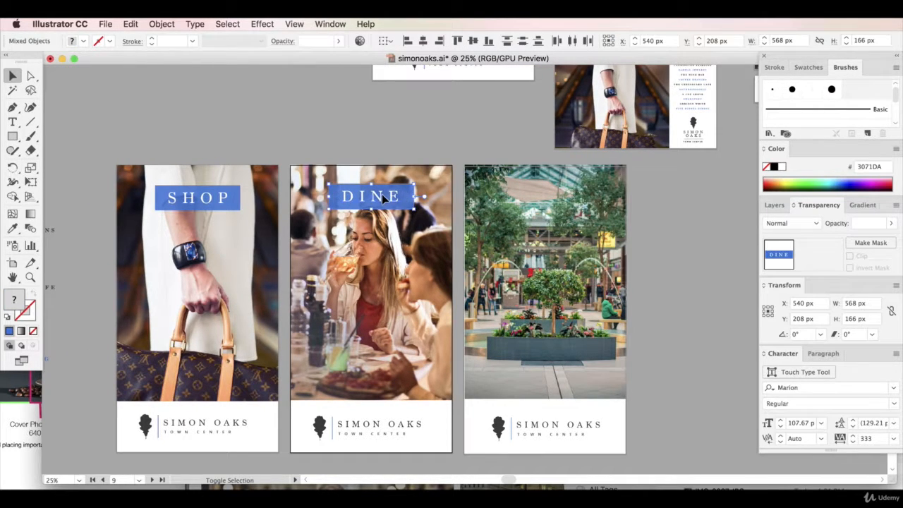
key("cmd+v")
left_click_drag(447, 268, 530, 197)
Try PLAY as the text of the third artboard's banner and replace it with RELAX
double_click(530, 196)
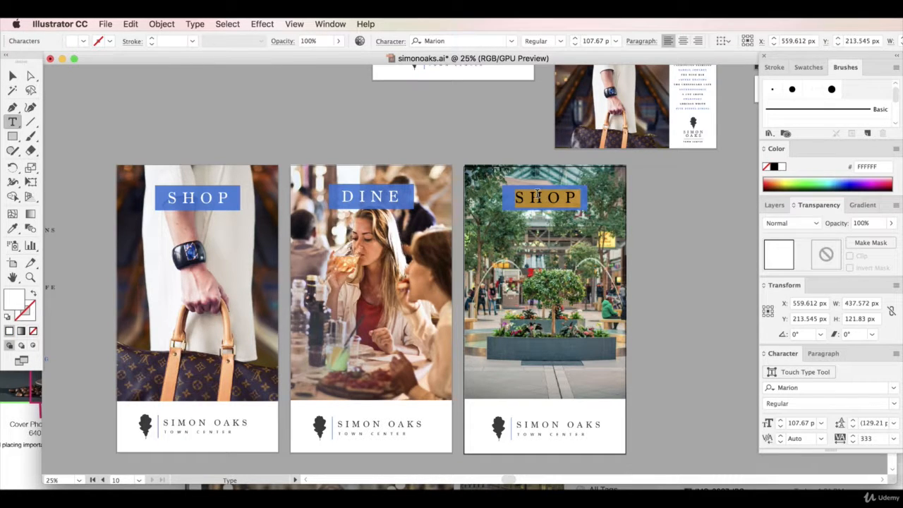
type("PLAY")
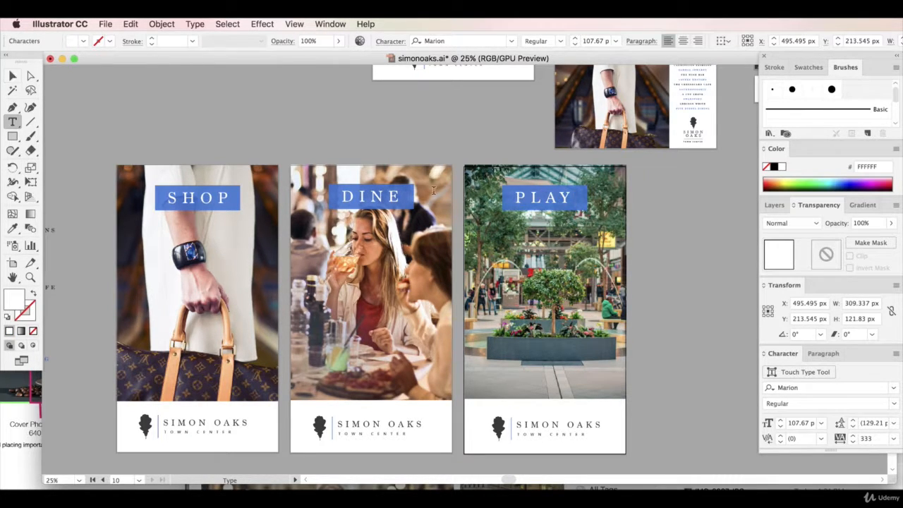
double_click(539, 200)
type("RELAX")
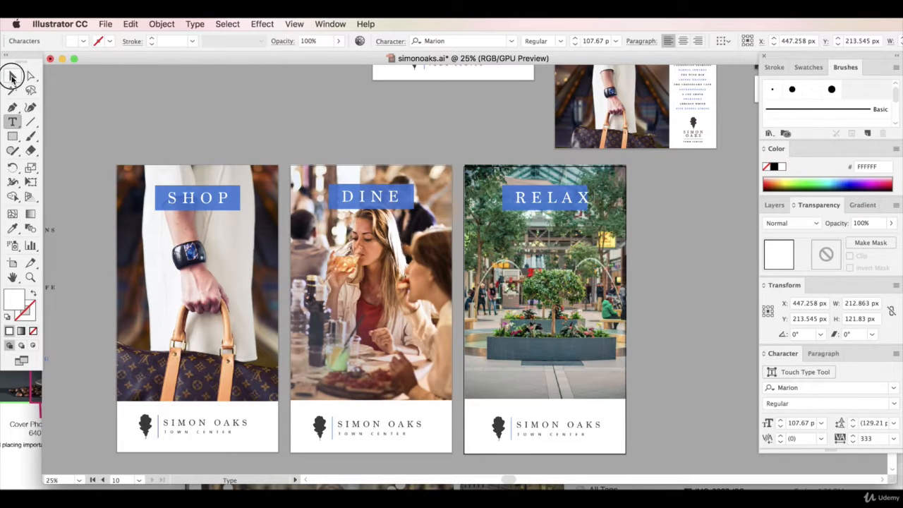
left_click(12, 76)
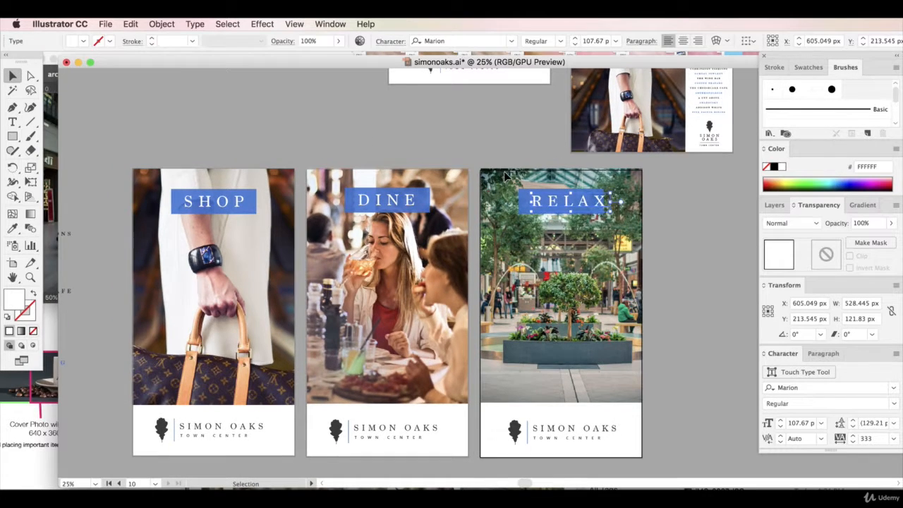
Centre the RELAX text on its blue banner on the third artboard
key("super+shift+a")
left_click_drag(569, 205, 607, 203)
left_click(567, 193)
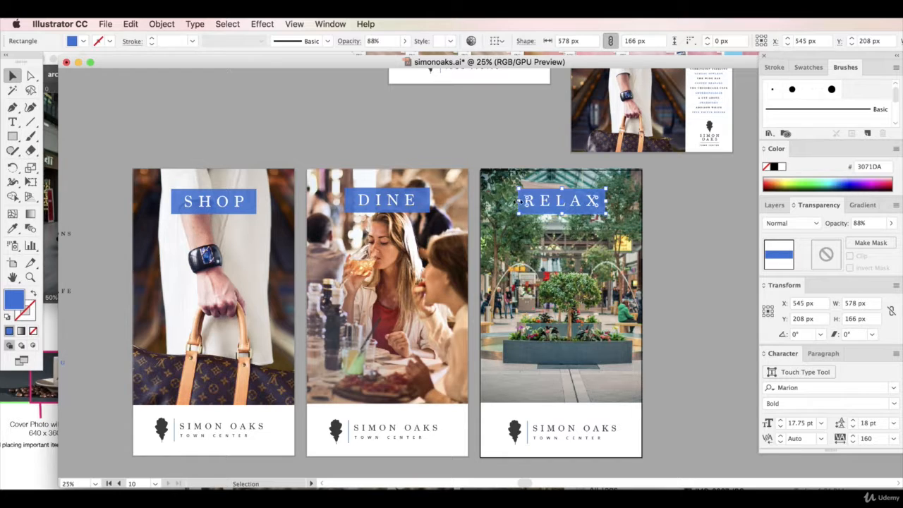
Place a copy of the blue-and-black store list over the third artboard's photo at about X 537 px, Y 1296 px
left_click(428, 89)
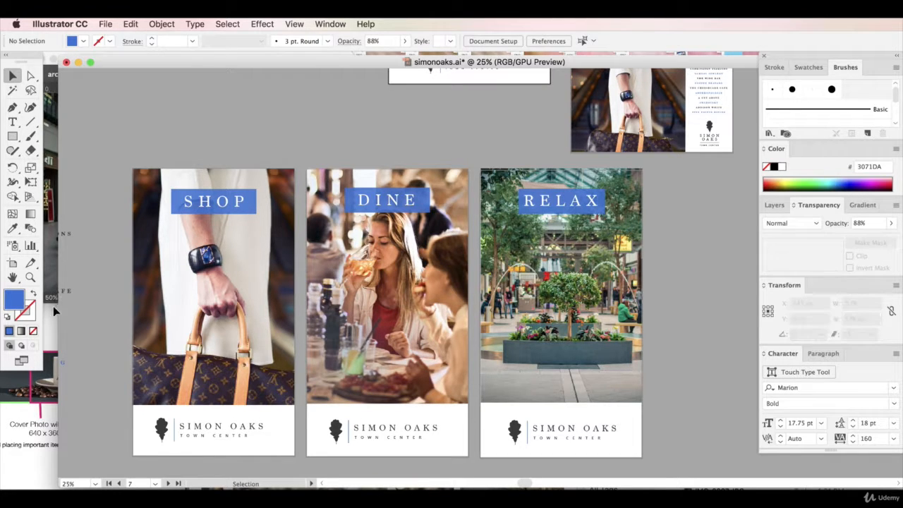
left_click(613, 314)
right_click(574, 346)
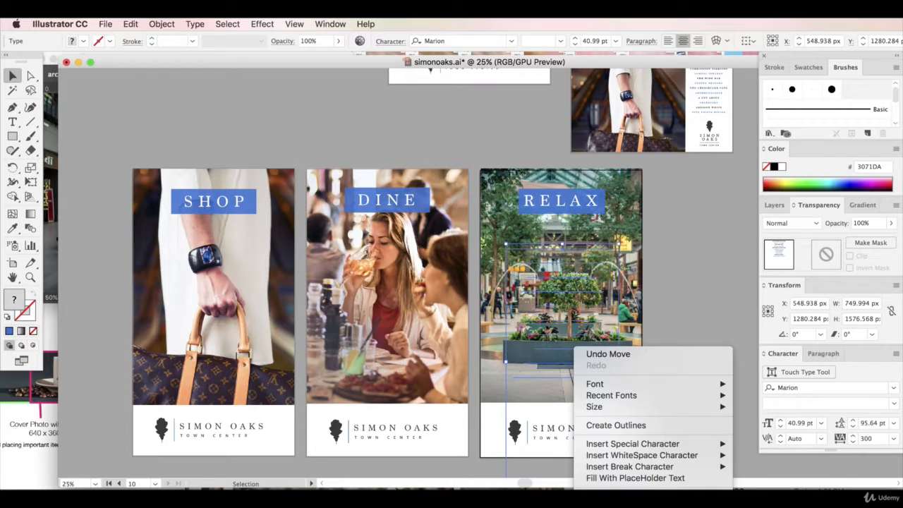
left_click(712, 305)
left_click(703, 283)
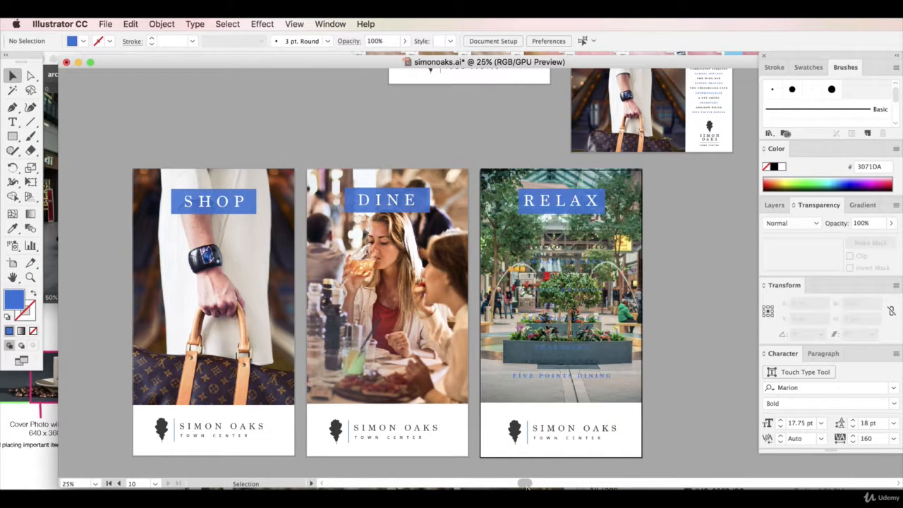
left_click_drag(523, 482, 554, 485)
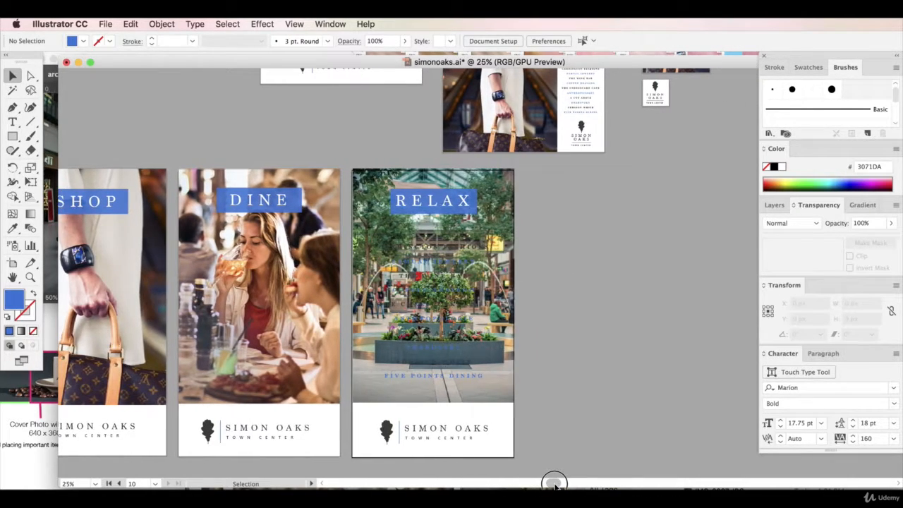
left_click(436, 274)
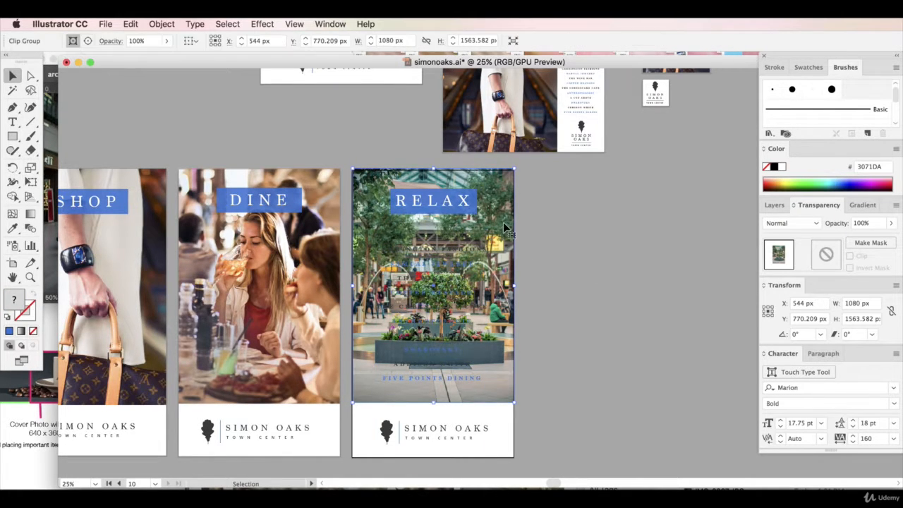
left_click(614, 280)
Copy the dark feathered shape behind the Instagram post's store list onto the third artboard and enlarge it to about 919 by 1176 px
scroll(613, 290, "up", 8)
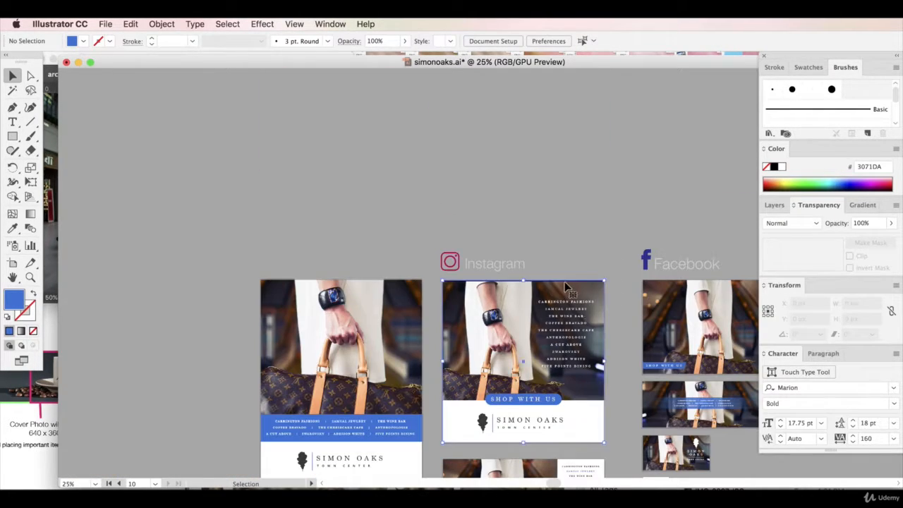
left_click(573, 296)
left_click(594, 315)
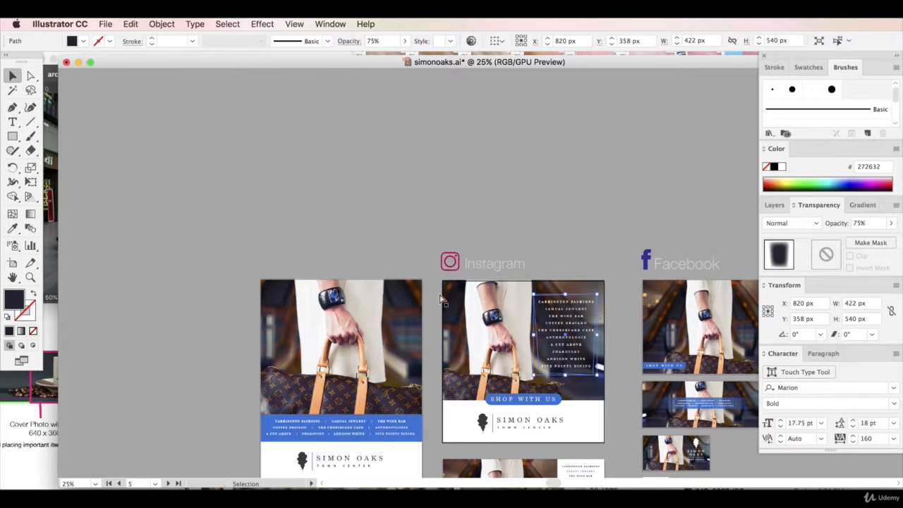
scroll(515, 311, "down", 10)
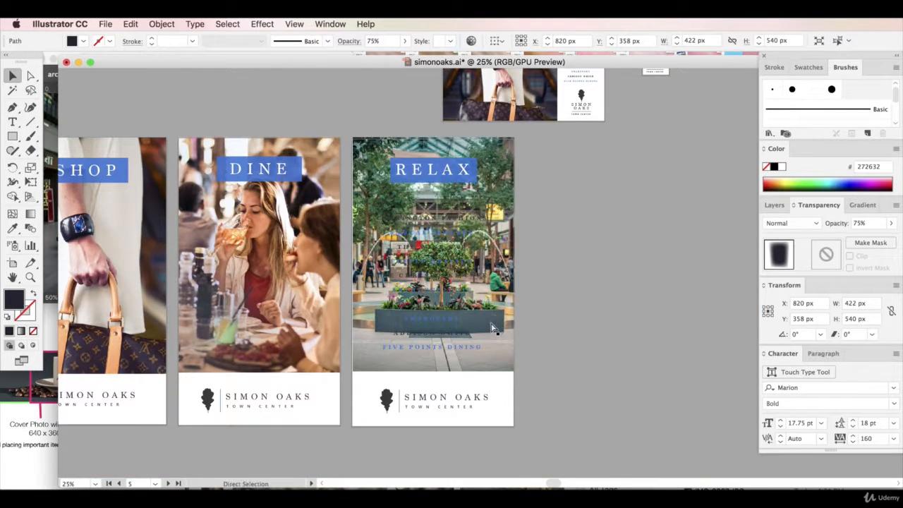
left_click(430, 346)
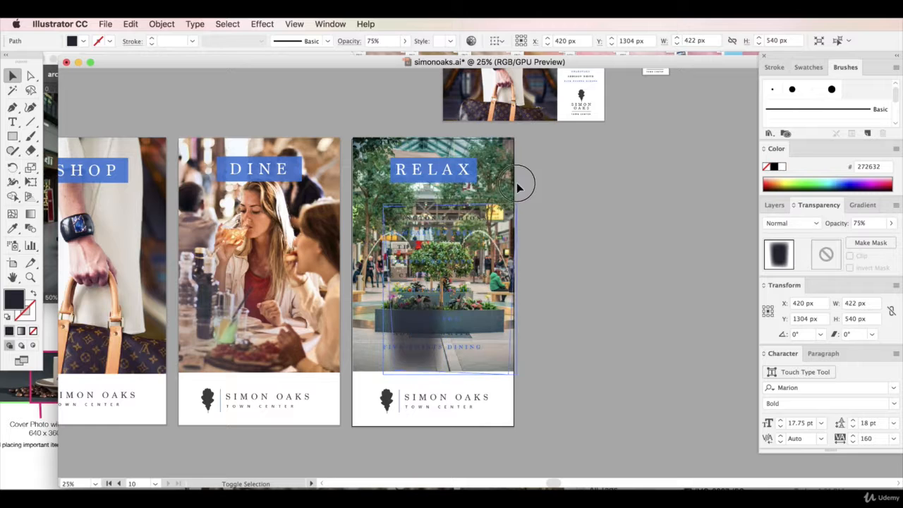
left_click_drag(516, 184, 520, 184)
left_click_drag(470, 245, 453, 235)
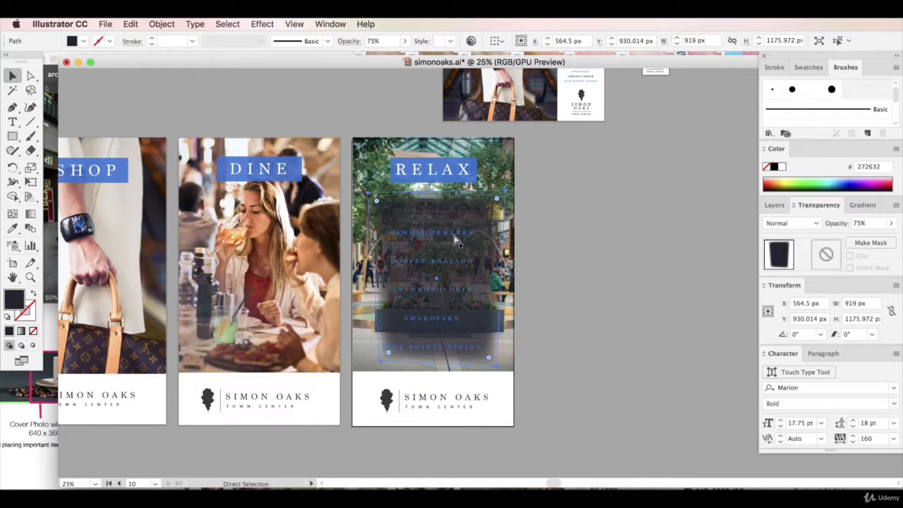
Colour the third artboard's store list white and centre the dark shape behind it at about X 540.5 px, Y 958 px
left_click(442, 261)
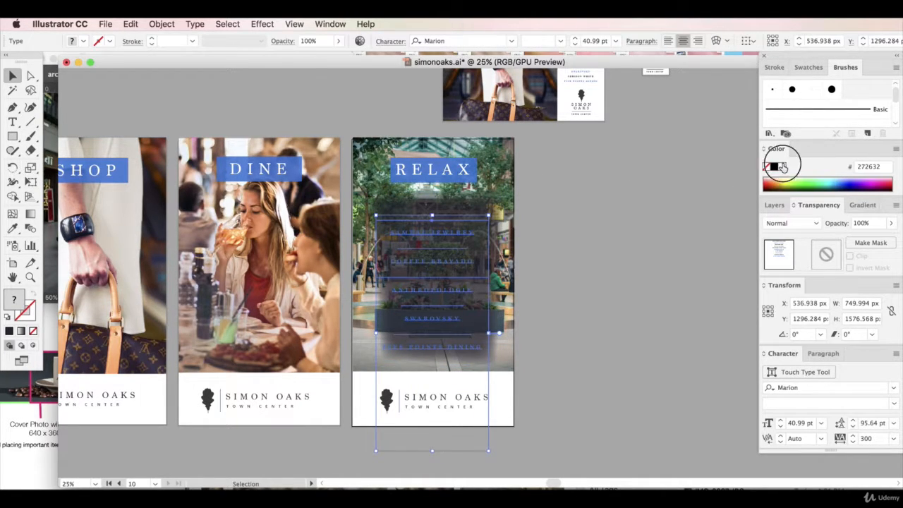
left_click(572, 284)
left_click(486, 329)
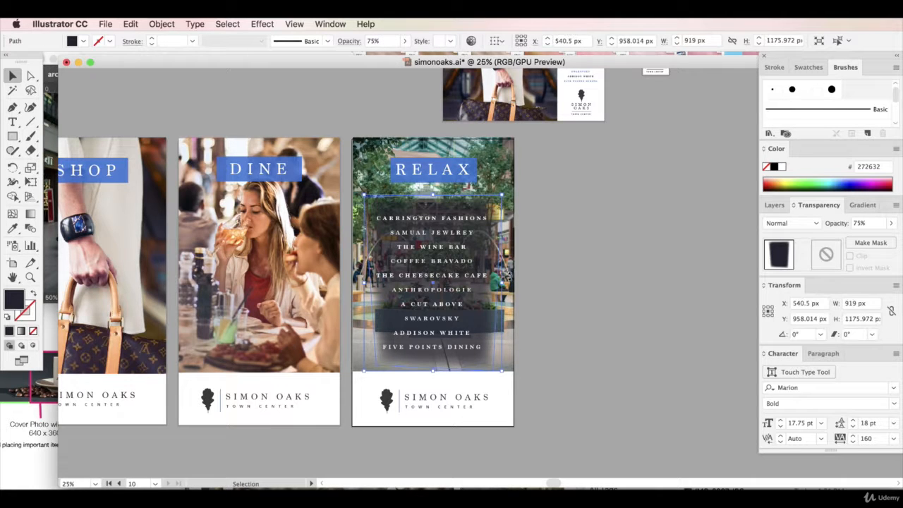
Try a 4-pixel Gaussian Blur on the dark shape behind the store list and undo it
left_click(872, 206)
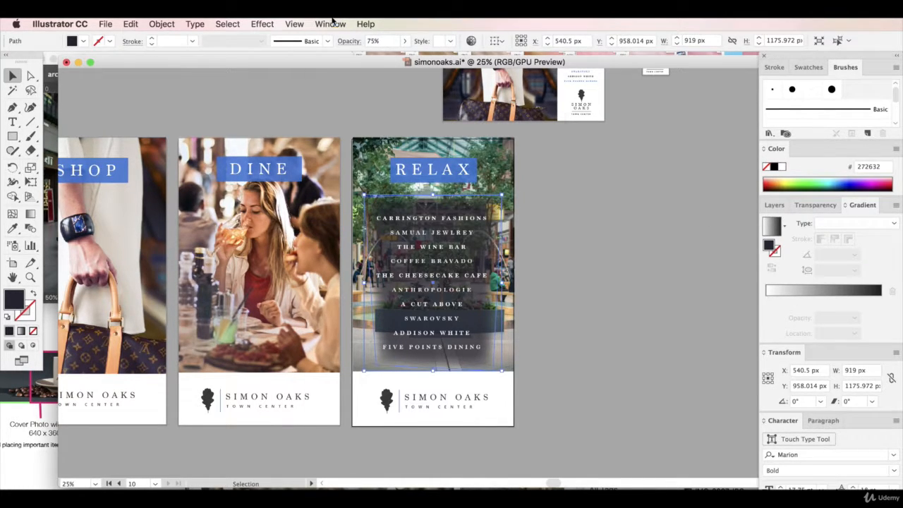
left_click(295, 24)
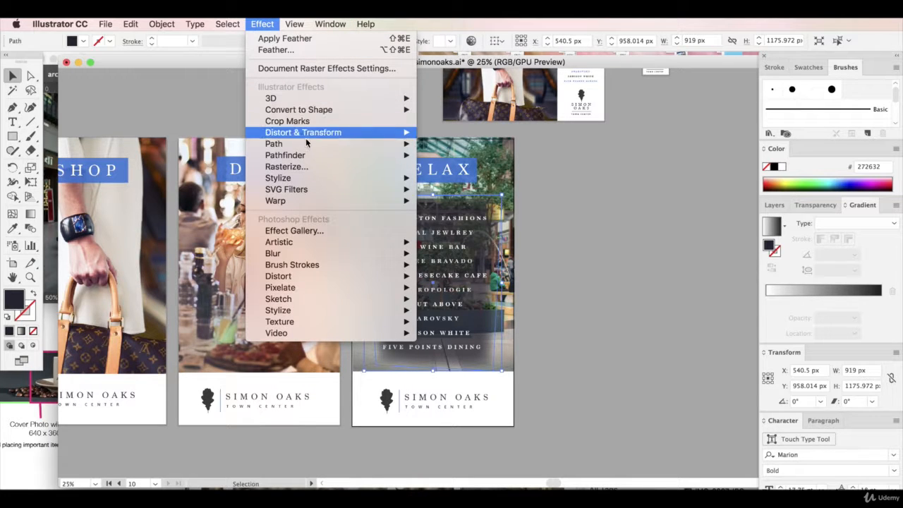
mouse_move(334, 256)
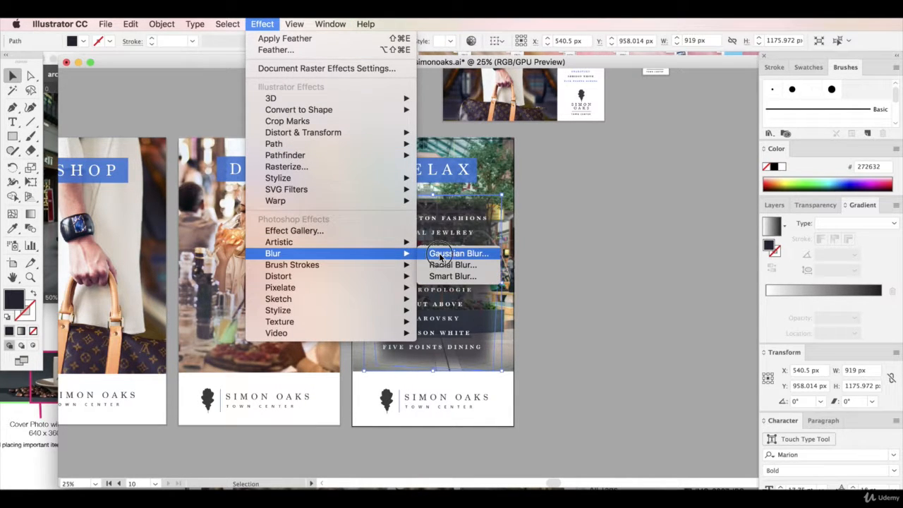
left_click(441, 255)
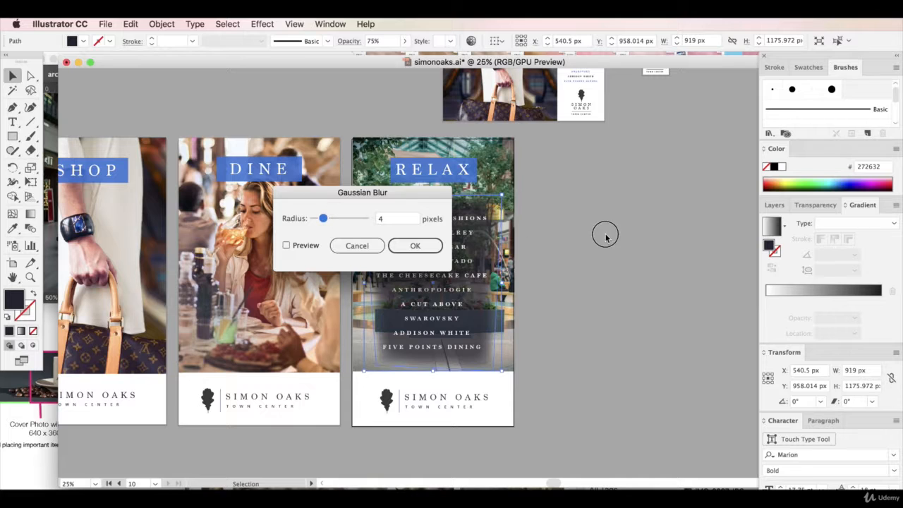
left_click_drag(341, 204, 623, 256)
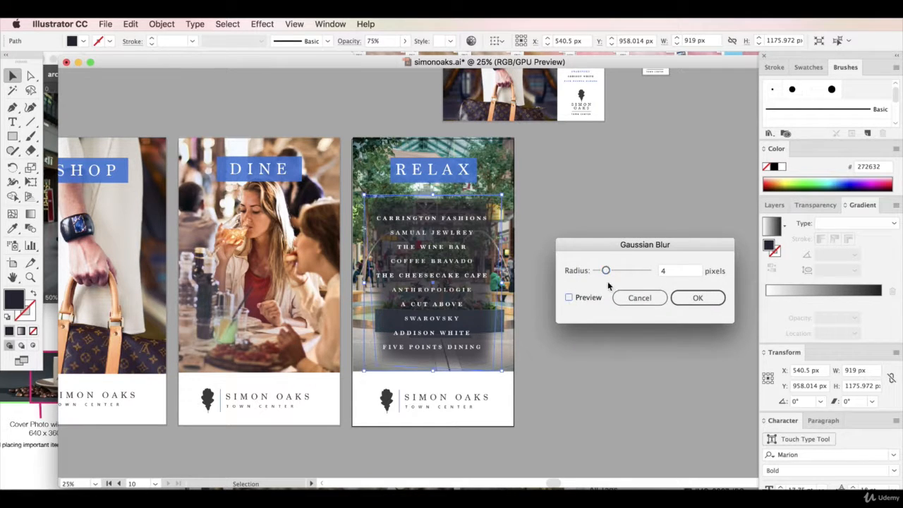
left_click(696, 297)
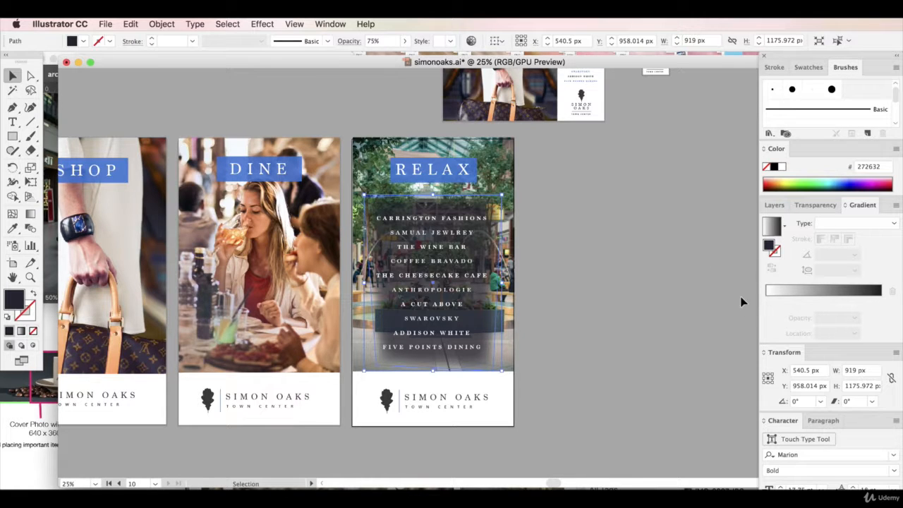
right_click(479, 229)
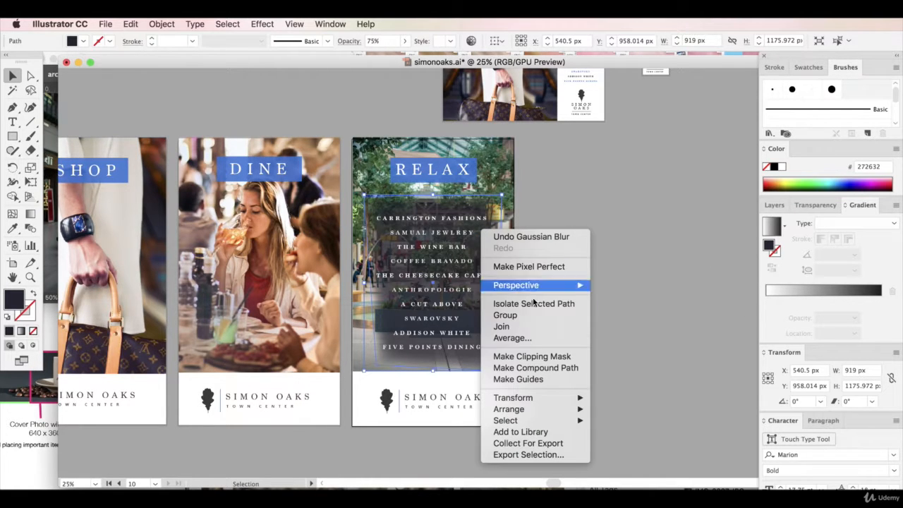
left_click(531, 237)
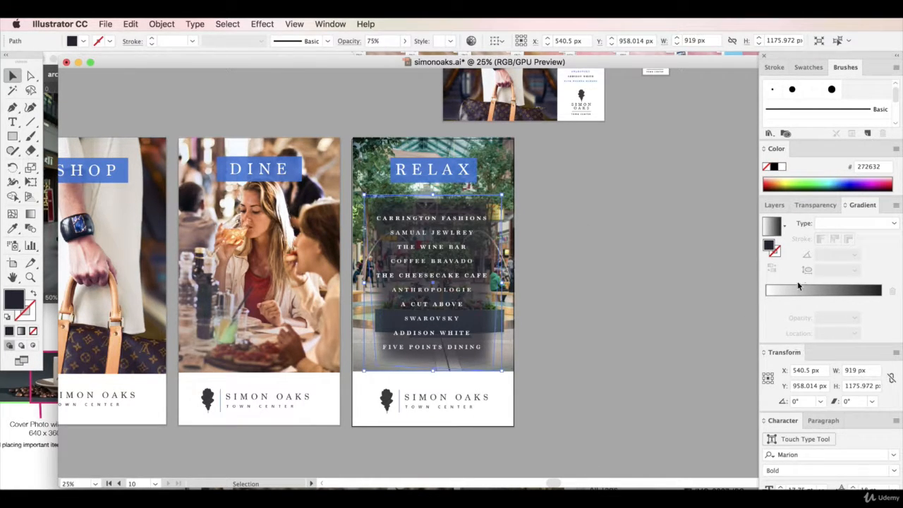
Set the dark shape's Feather effect to a radius of 333 px and enlarge the shape to about 1028 by 1260 px
left_click(340, 21)
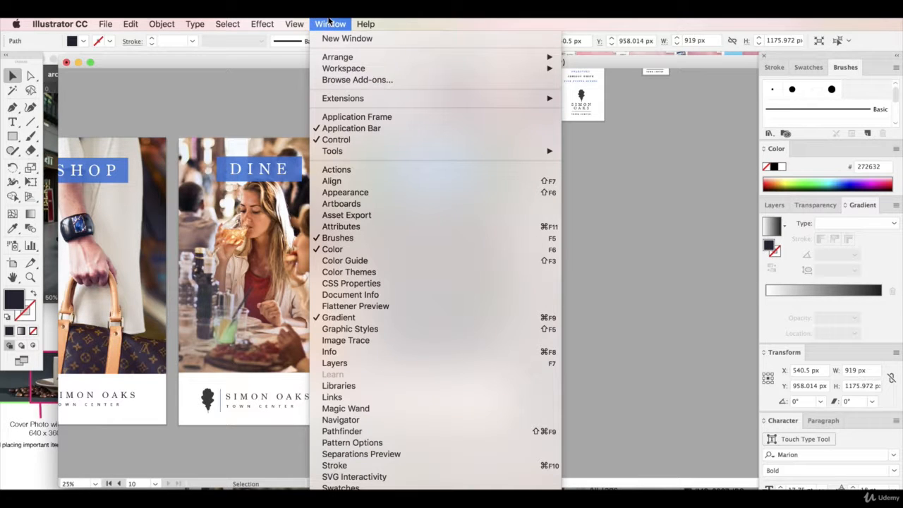
left_click(388, 191)
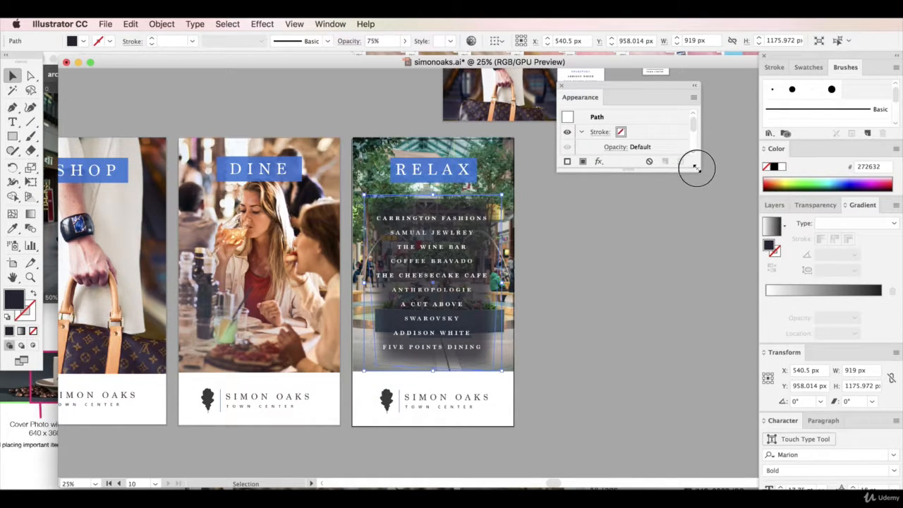
left_click_drag(694, 168, 718, 378)
left_click(600, 194)
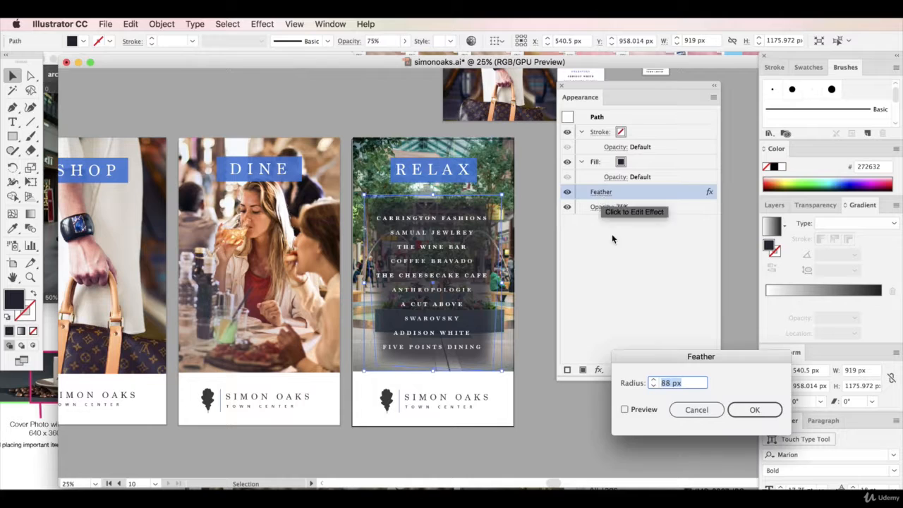
left_click(624, 409)
left_click(655, 380)
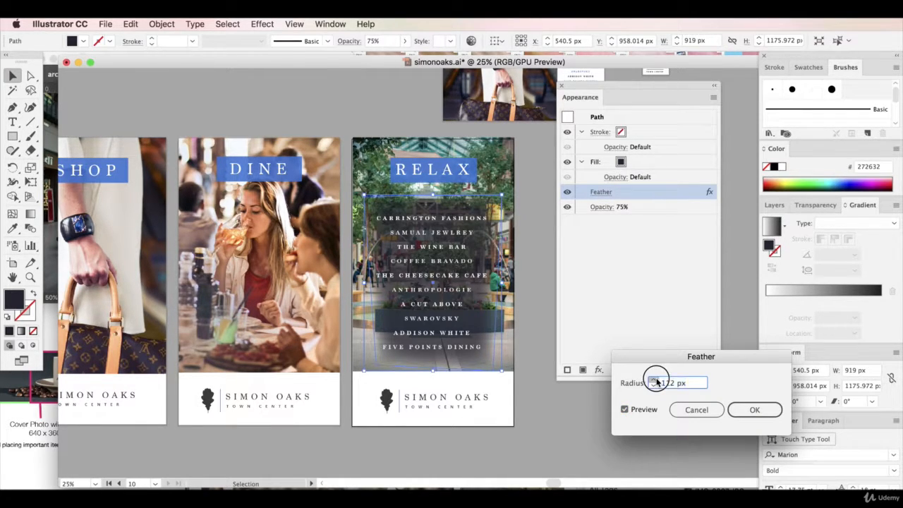
left_click(667, 383)
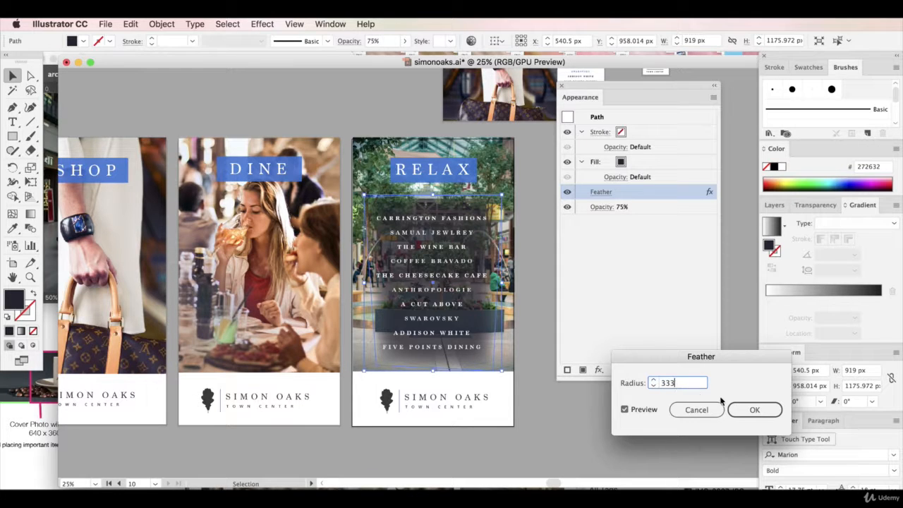
left_click(746, 409)
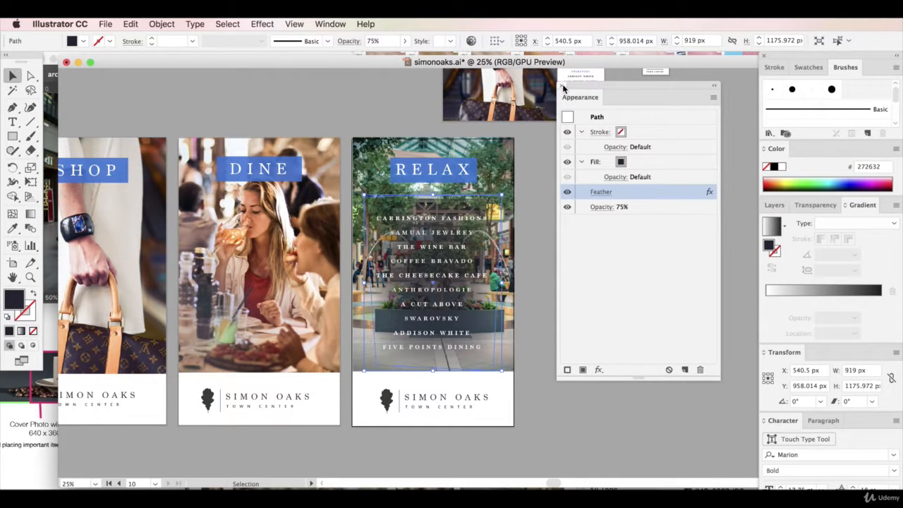
left_click(563, 86)
left_click_drag(505, 194, 511, 187)
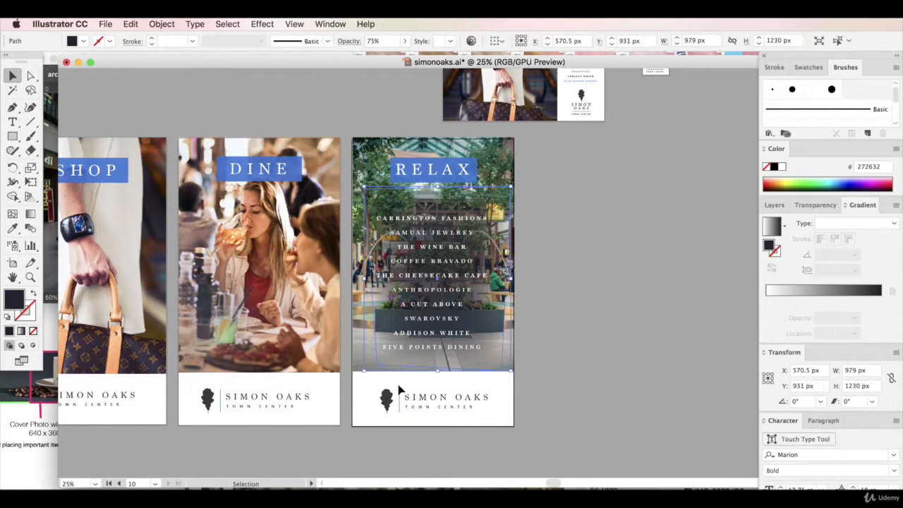
left_click_drag(362, 373, 357, 375)
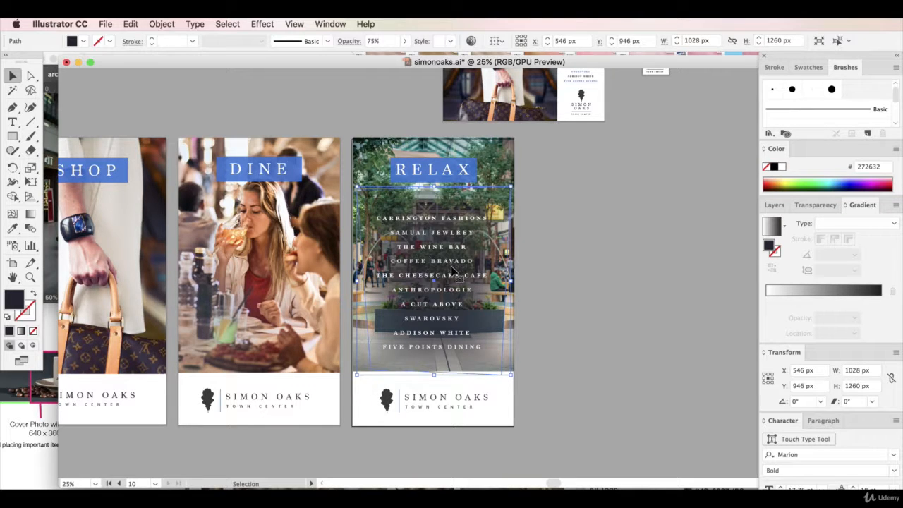
Set the tracking of the third artboard's store list to 200
left_click(454, 266)
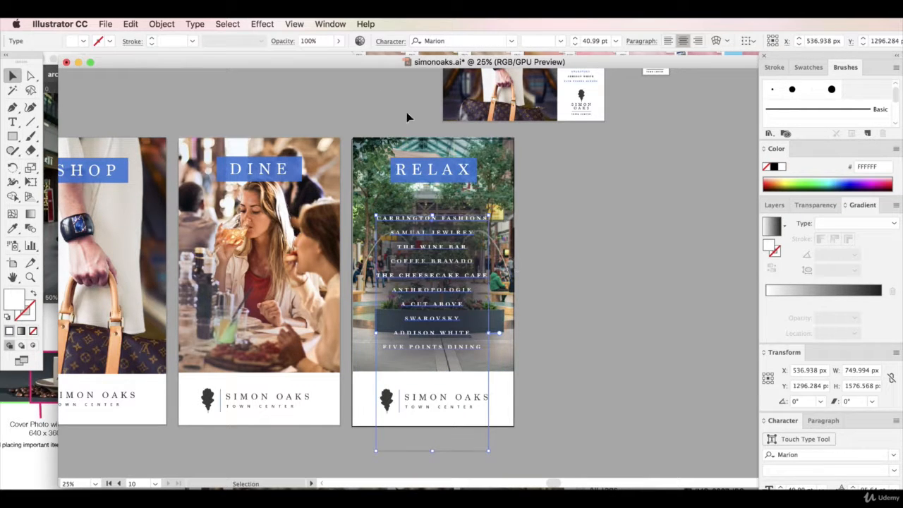
left_click(386, 43)
left_click(372, 129)
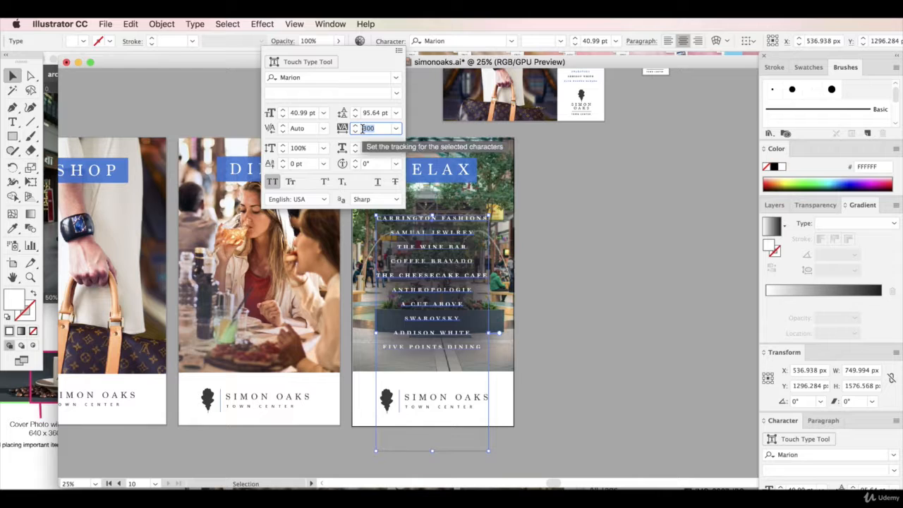
type("200")
key("Return")
left_click(580, 437)
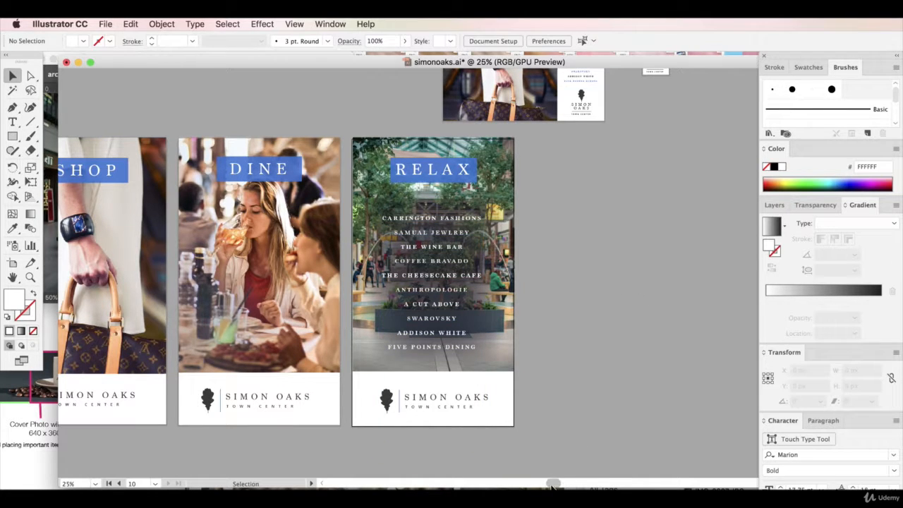
Draw a rectangle of about 1084 by 1928 px covering the whole RELAX artboard
left_click_drag(554, 484, 534, 484)
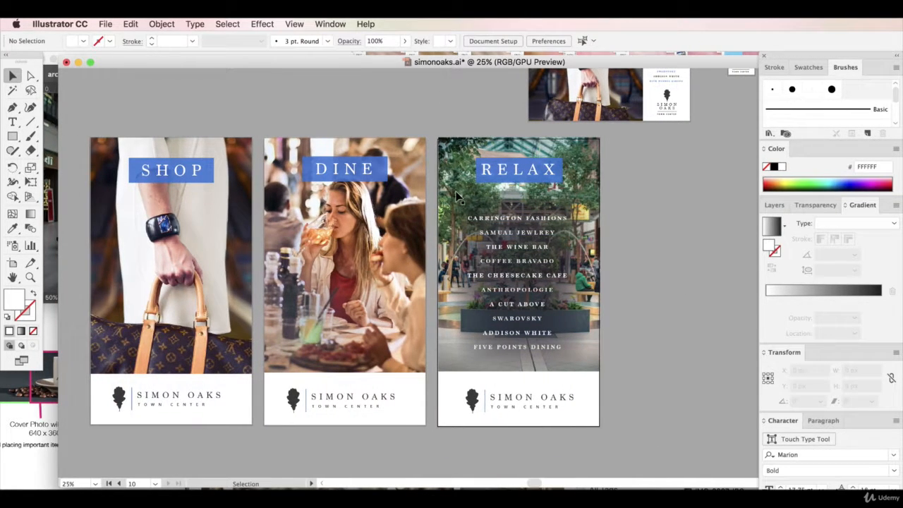
left_click(458, 197)
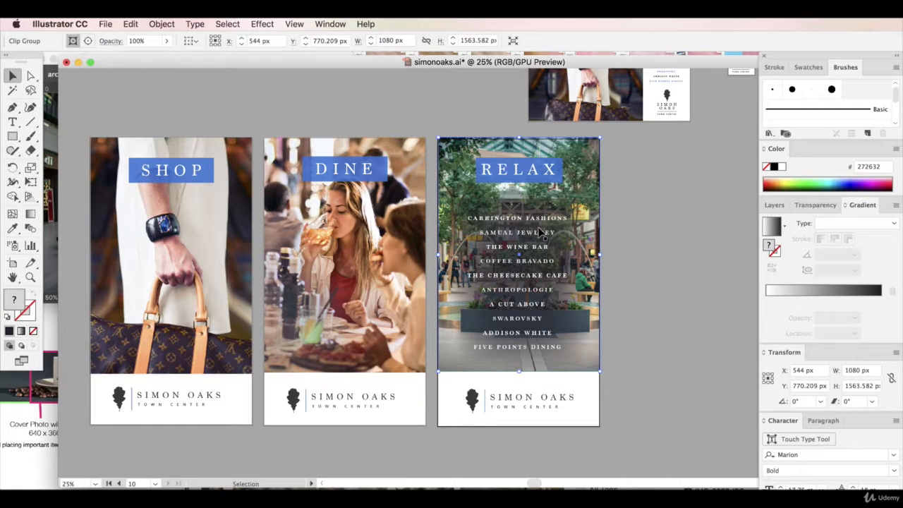
key("m")
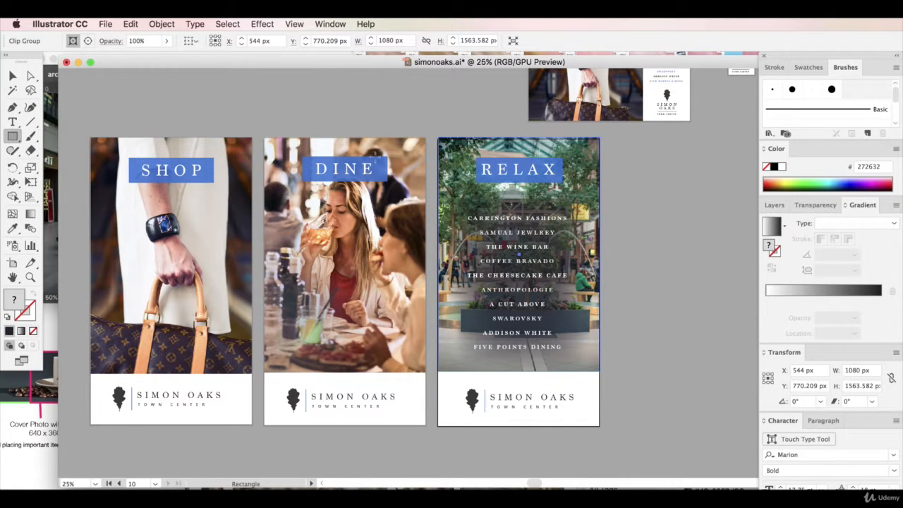
mouse_move(438, 138)
left_mouse_down()
mouse_move(595, 395)
mouse_move(599, 426)
left_mouse_up()
key("v")
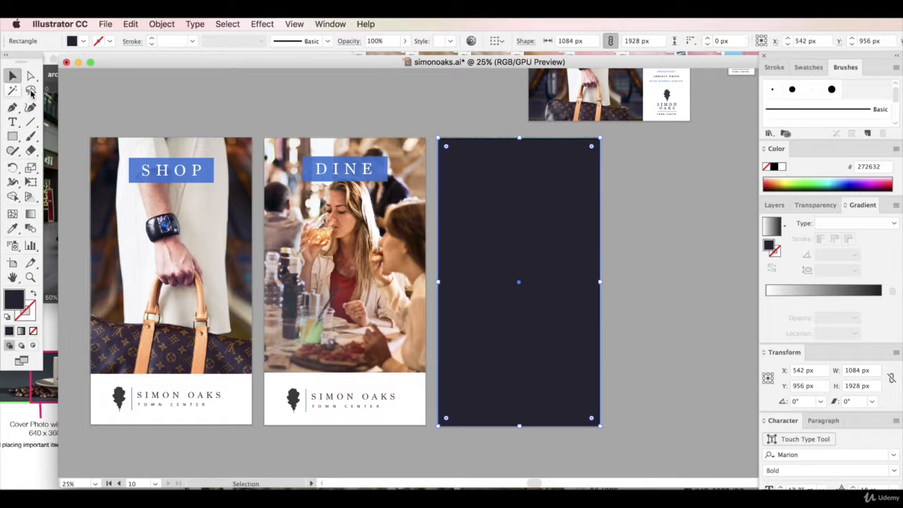
Sample the SHOP banner's blue fill and opacity onto the new rectangle over the RELAX artboard
left_click(12, 228)
left_click(132, 164)
key("v")
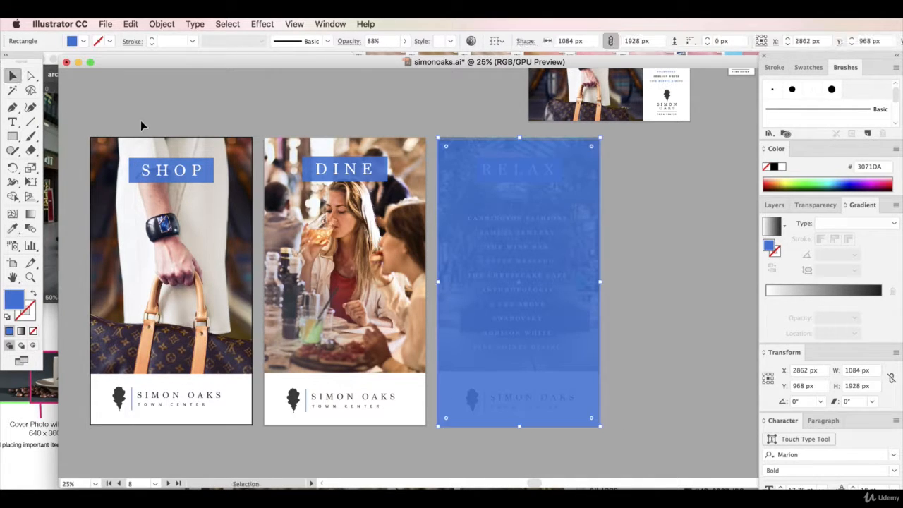
Arrange the blue rectangle behind the text but above the photo, and shorten it to about 1563 px so it ends above the logo strip
key("super+shift+bracketleft")
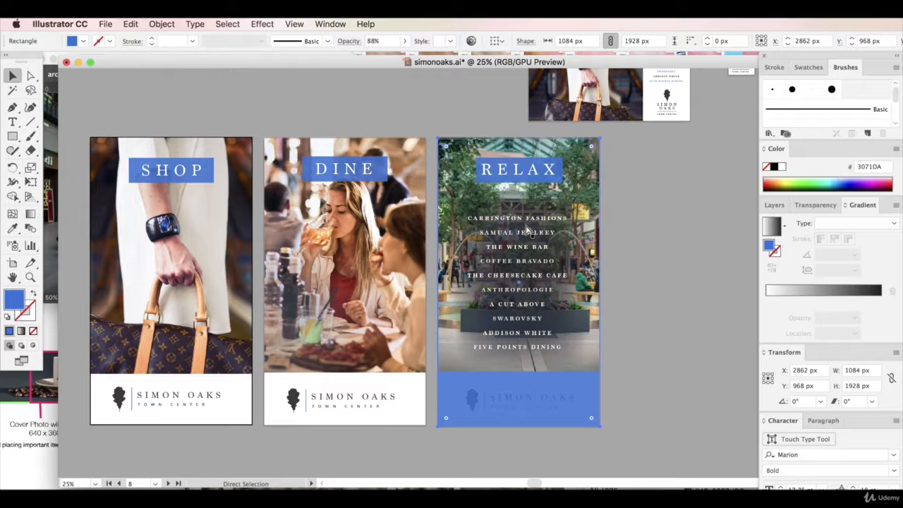
key("super+bracketright")
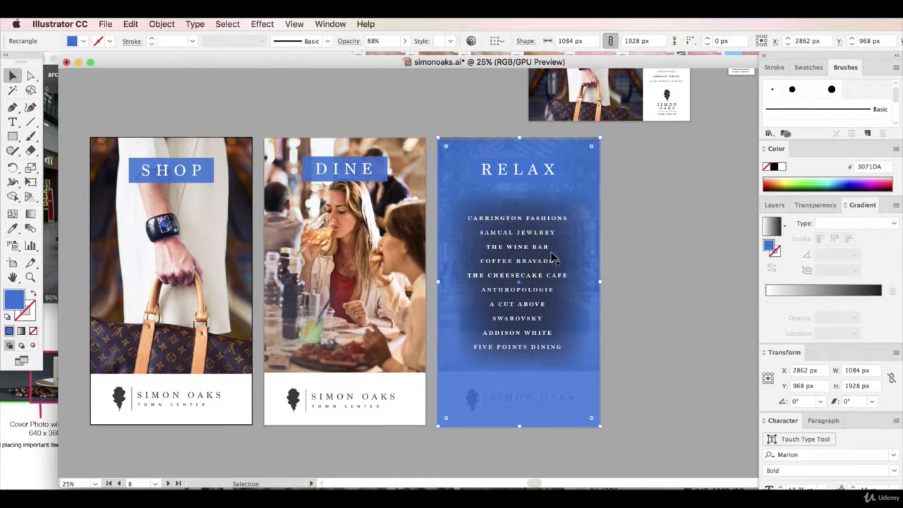
left_click_drag(519, 426, 521, 372)
left_click(652, 300)
Delete the dark feathered shape behind the store list and the small blue banner behind the RELAX title
left_click(580, 303)
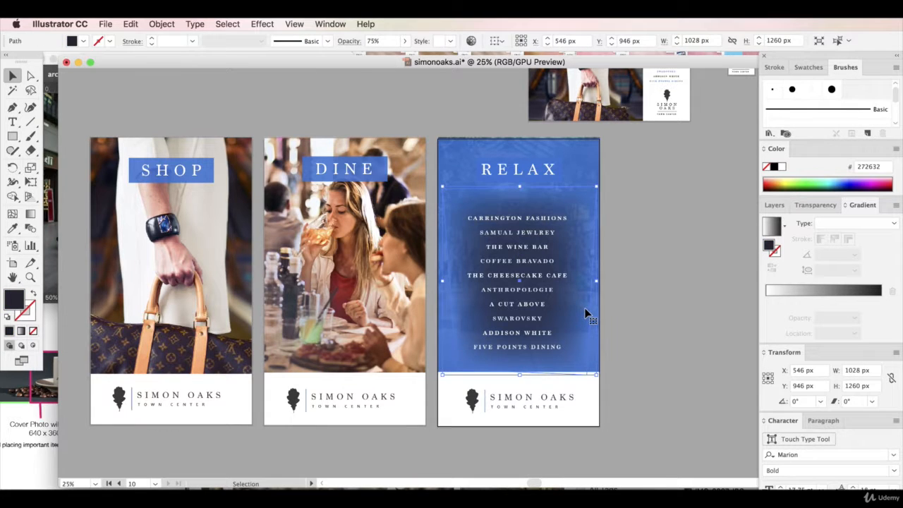
key("Delete")
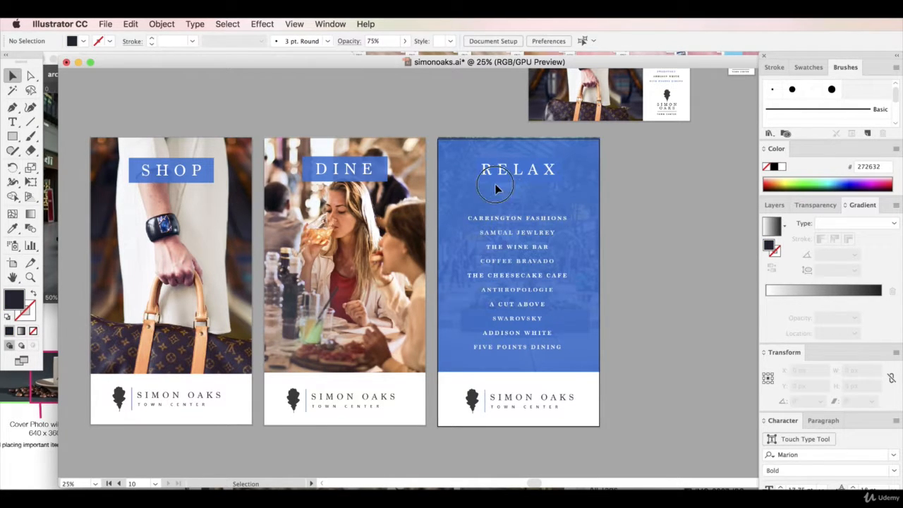
left_click(494, 184)
key("Delete")
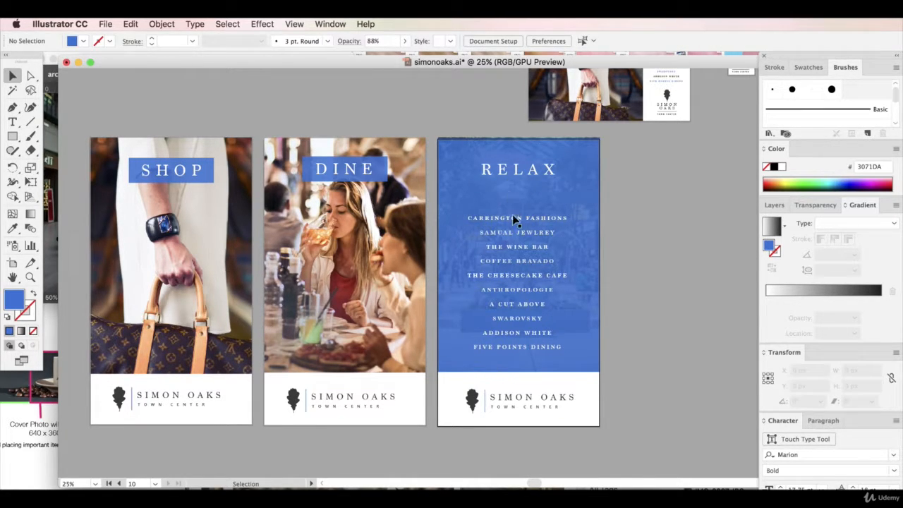
Move the store list up slightly and send the large blue rectangle behind the RELAX photo
left_click_drag(513, 214, 513, 206)
left_click(580, 233)
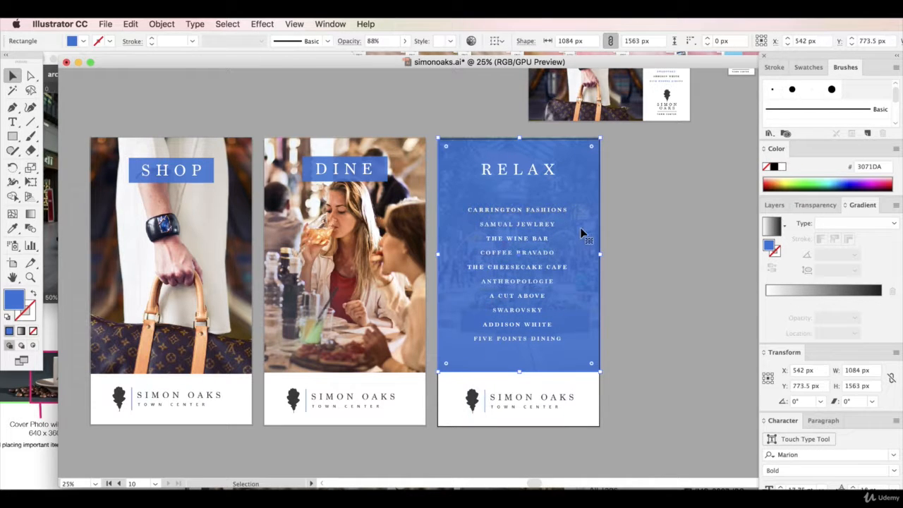
key("super+shift+[")
left_click(620, 201)
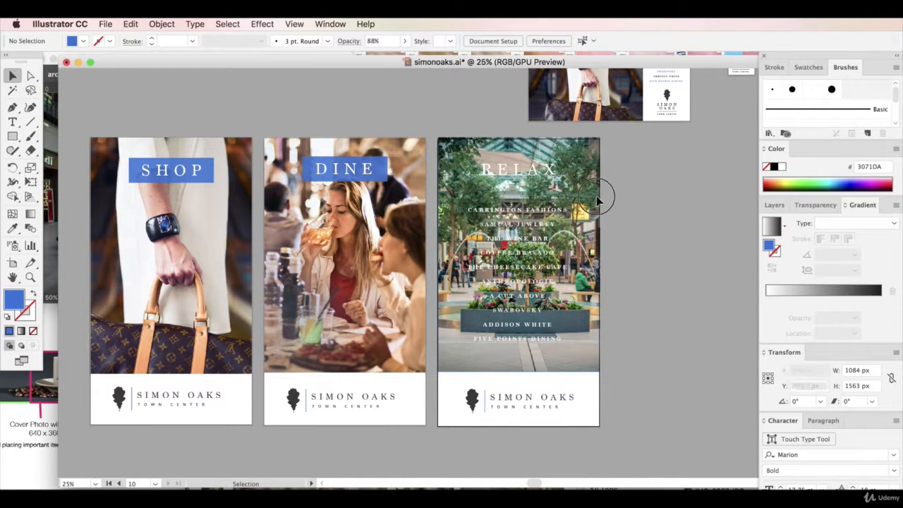
Set the RELAX photo's blending mode to Luminosity over the blue rectangle
left_click(596, 201)
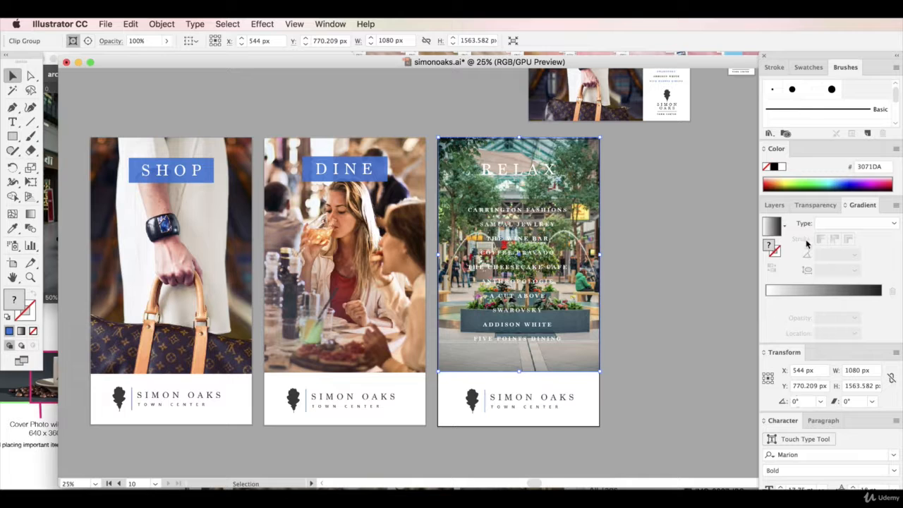
left_click(815, 205)
left_click_drag(812, 205, 654, 207)
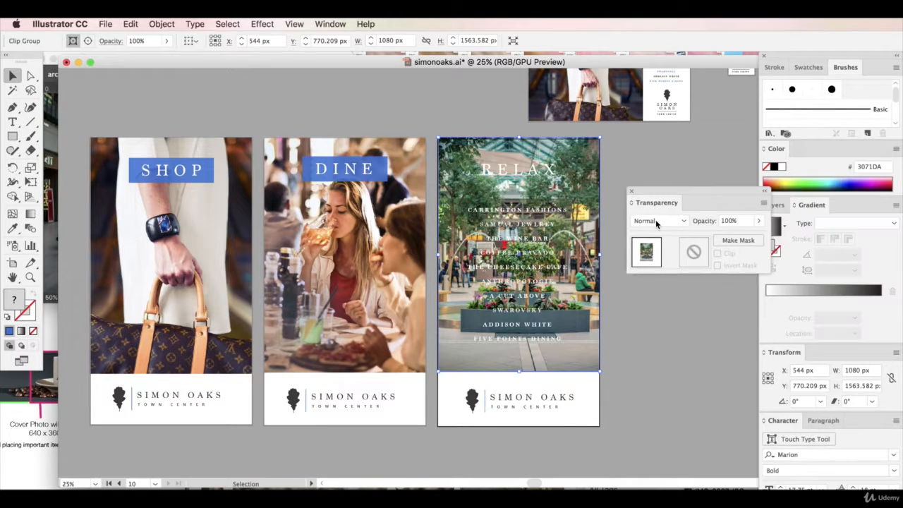
left_click(656, 221)
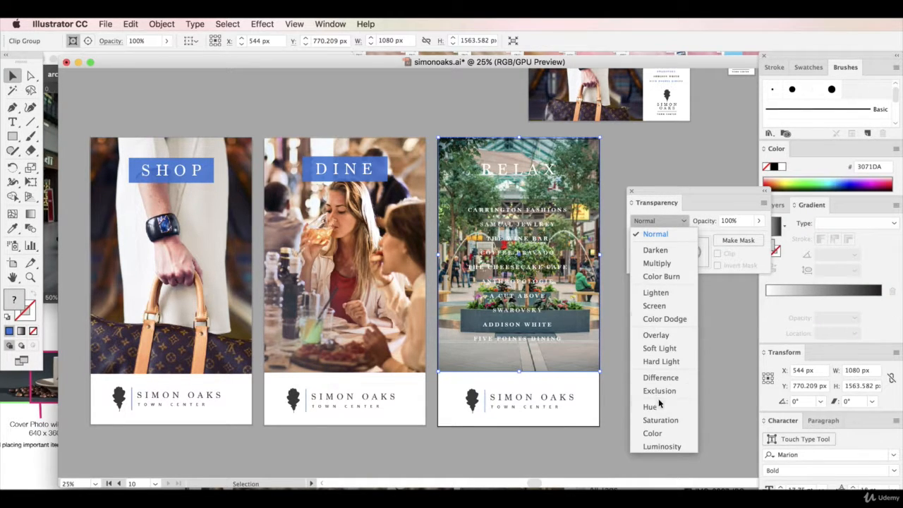
left_click(663, 446)
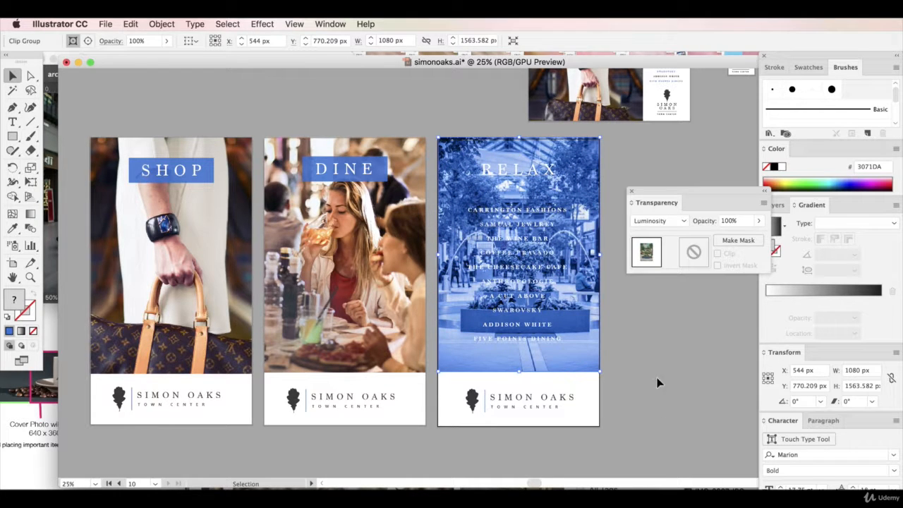
Apply a Feather effect with a 250 px radius to the RELAX photo
left_click(293, 24)
mouse_move(275, 21)
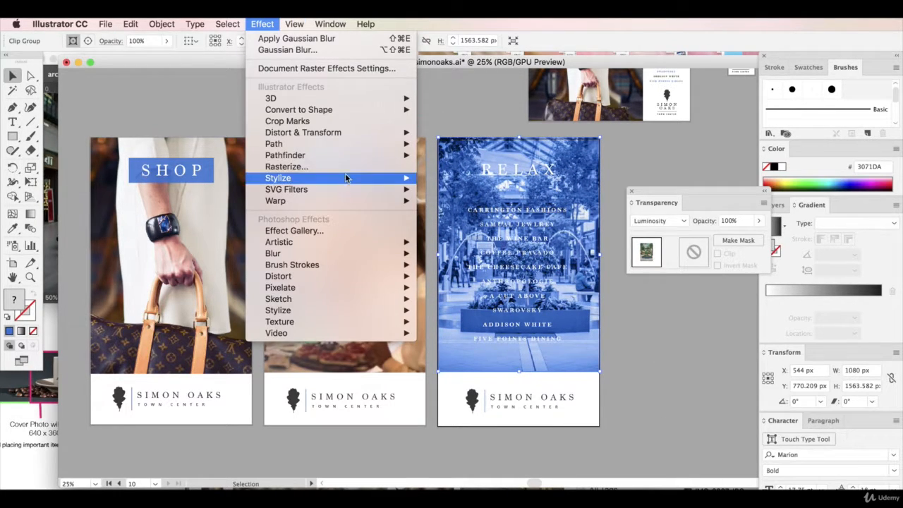
mouse_move(347, 178)
left_click(438, 189)
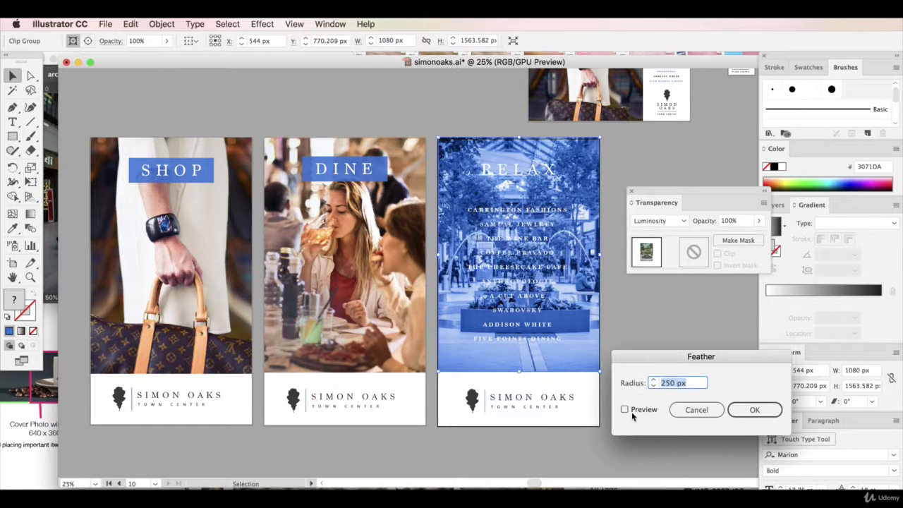
left_click(624, 409)
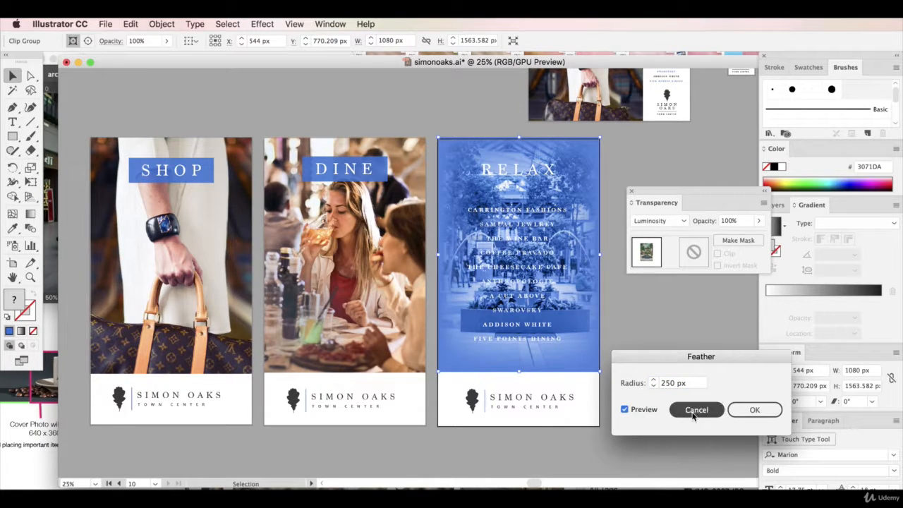
left_click(754, 410)
Lower the RELAX photo's opacity to 58% and deselect it
left_click(759, 221)
left_click_drag(756, 236, 738, 237)
left_click(685, 346)
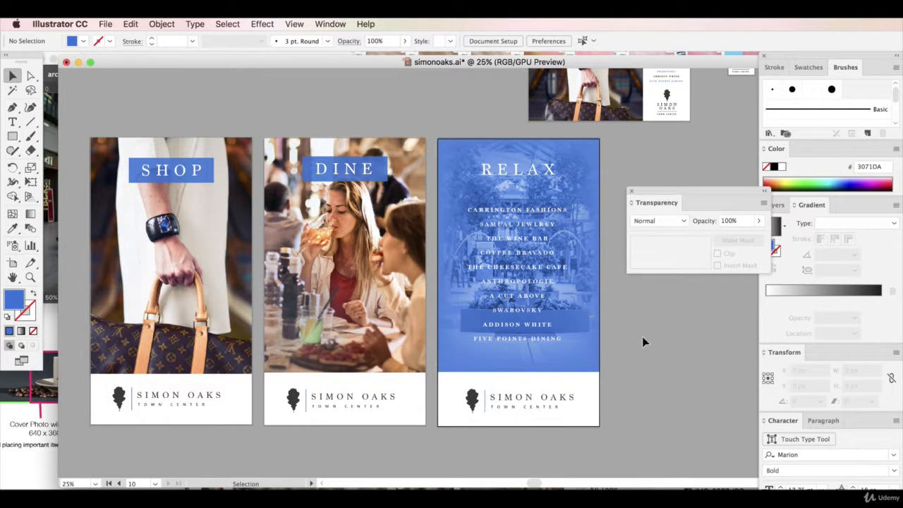
left_click(544, 235)
left_click(261, 24)
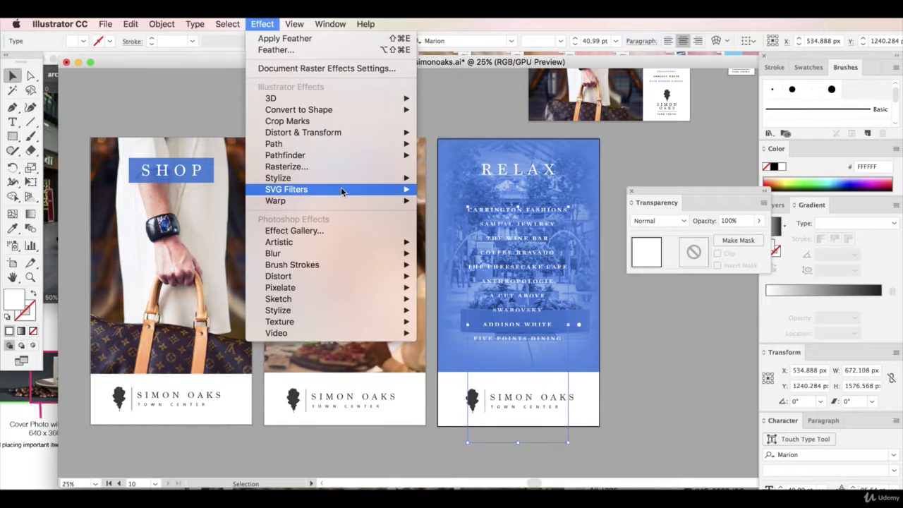
mouse_move(355, 179)
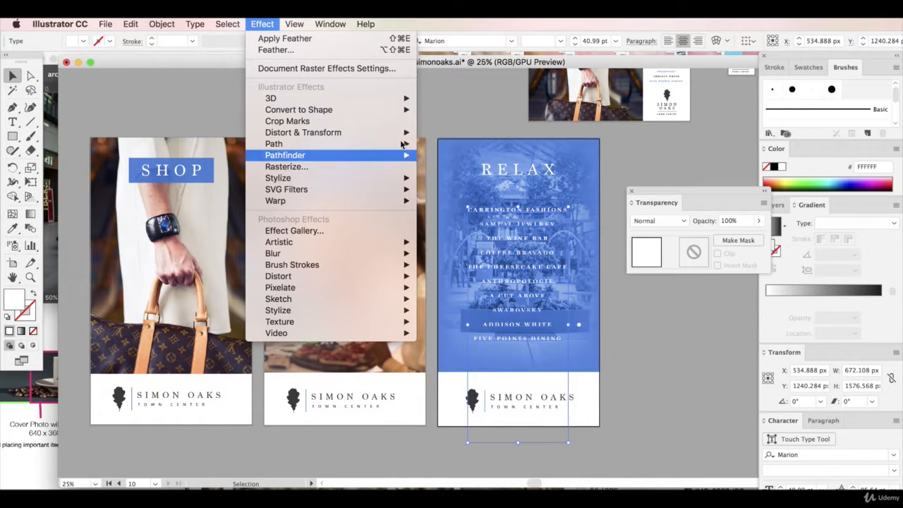
mouse_move(304, 110)
left_click(452, 110)
left_click(426, 350)
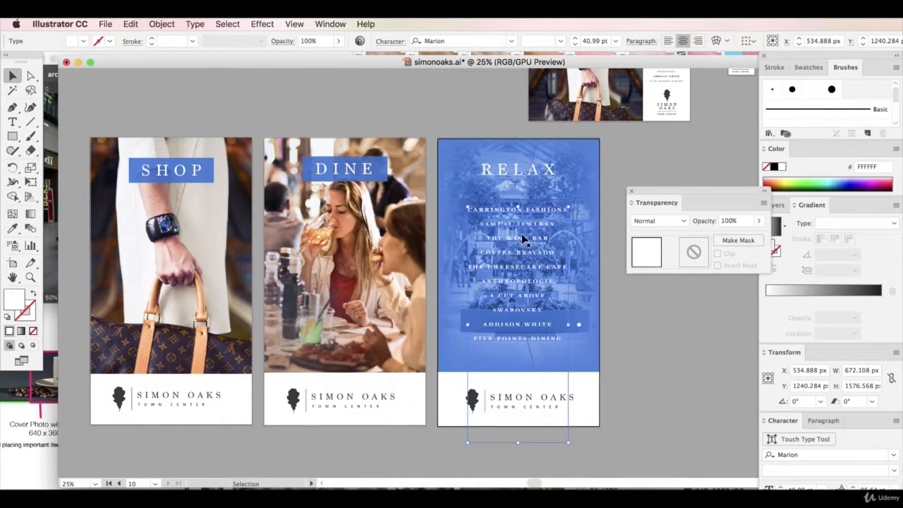
Move the store list and photo off the RELAX artboard and set the blue rectangle's opacity to 100%
left_click_drag(543, 216, 708, 366)
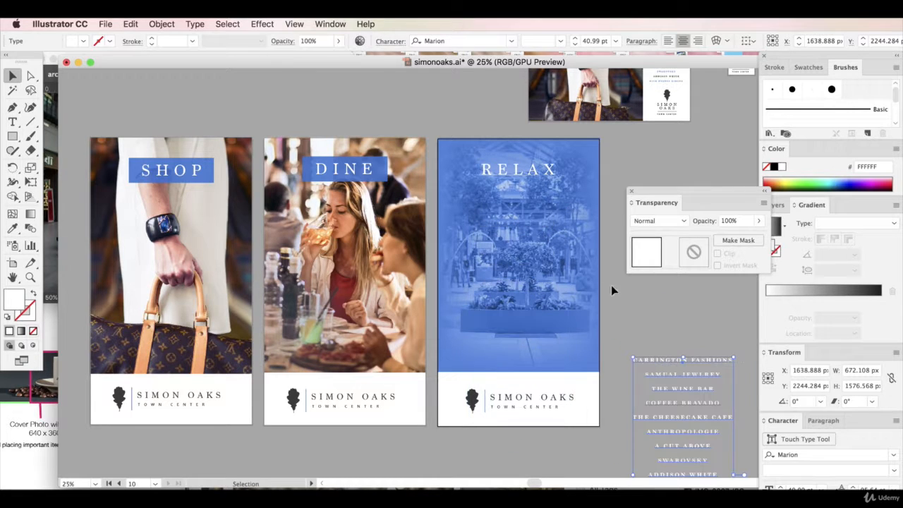
left_click(491, 248)
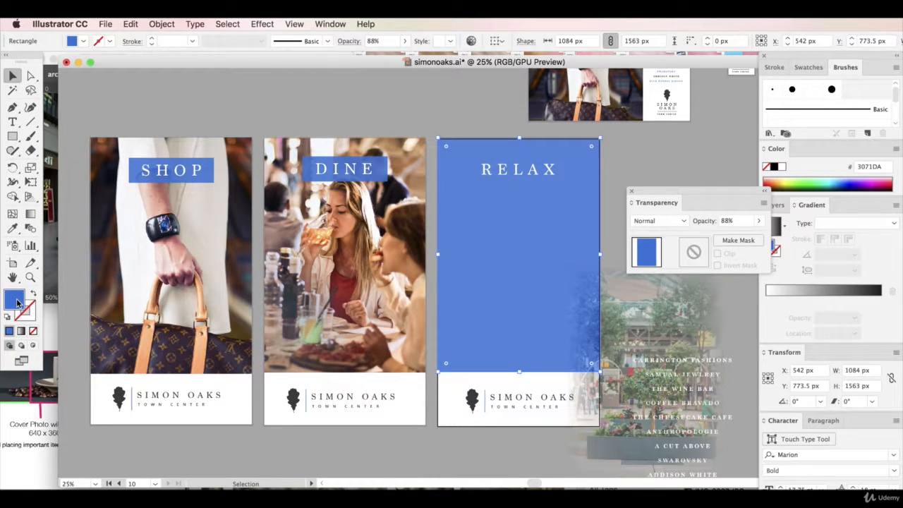
left_click(758, 220)
left_click_drag(751, 236, 762, 235)
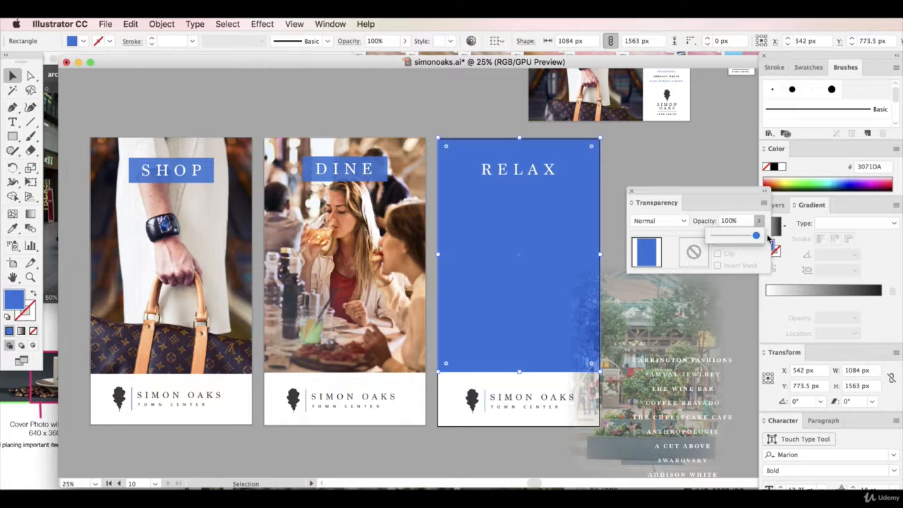
Change the large rectangle's fill to the darker blue 18519E
double_click(14, 299)
left_click(537, 426)
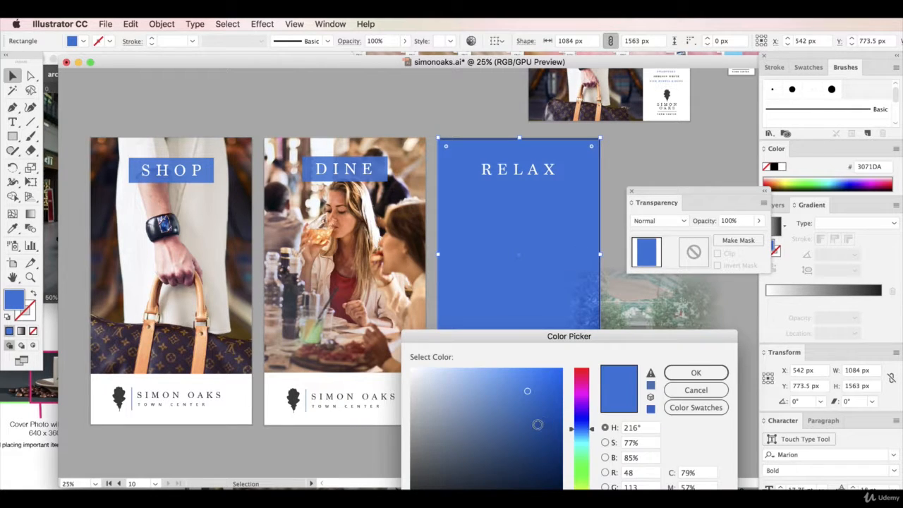
left_click(691, 377)
Move the photo back over the dark blue rectangle at about X 524 px, Y 758 px, and the store list back under the RELAX title
left_click_drag(663, 321, 534, 204)
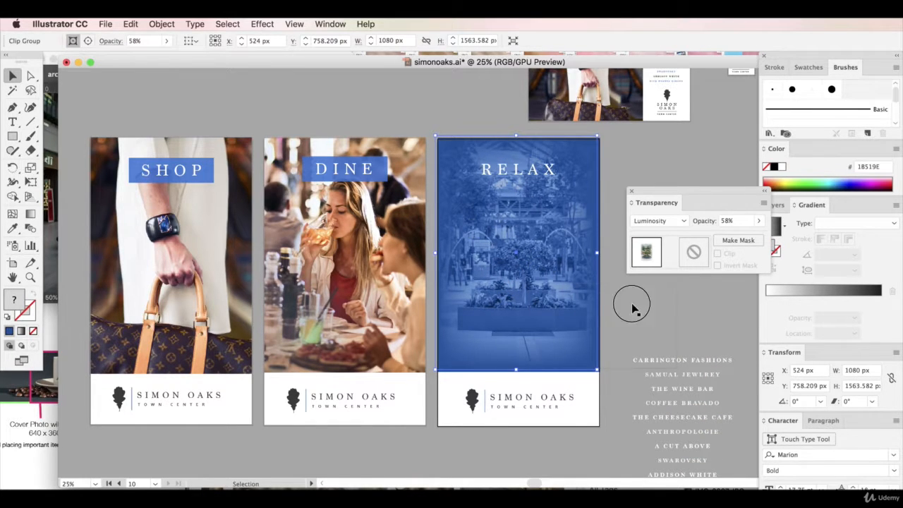
left_click(692, 361)
left_click_drag(693, 361, 534, 221)
Apply a Multiply drop shadow to the store list with 100% opacity, 7 px offsets and a 12 px blur
left_click(261, 23)
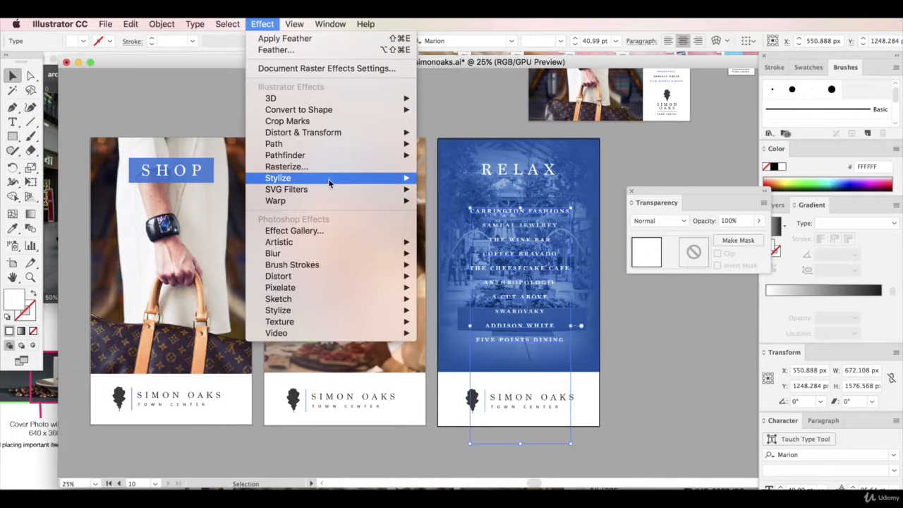
mouse_move(328, 178)
left_click(448, 177)
left_click(683, 441)
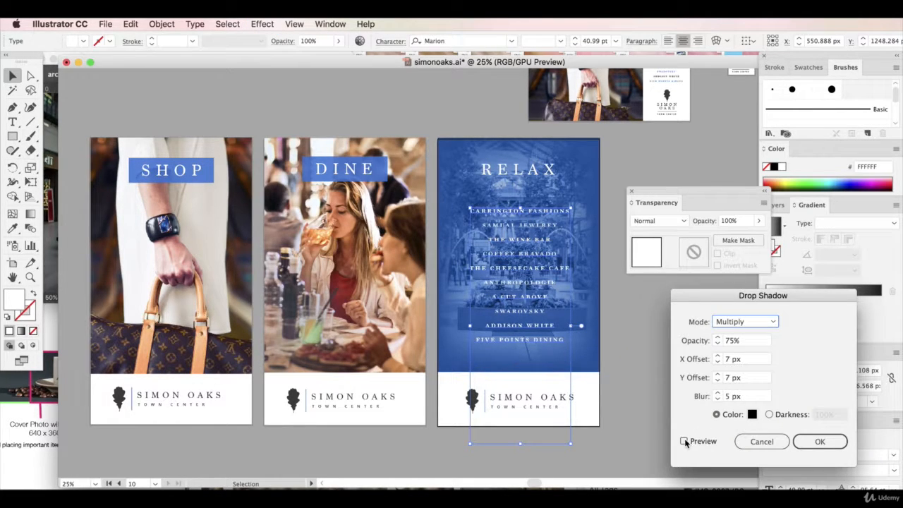
left_click(728, 396)
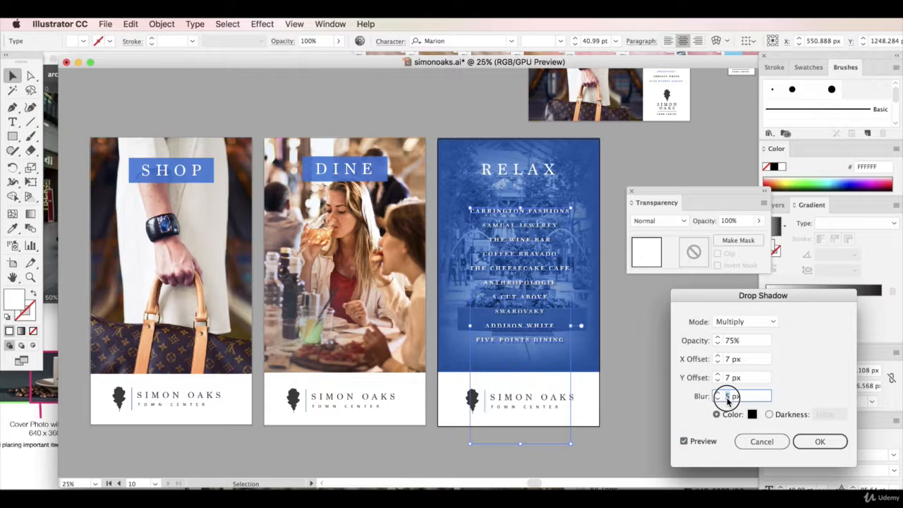
type("12")
left_click(752, 377)
left_click(707, 341)
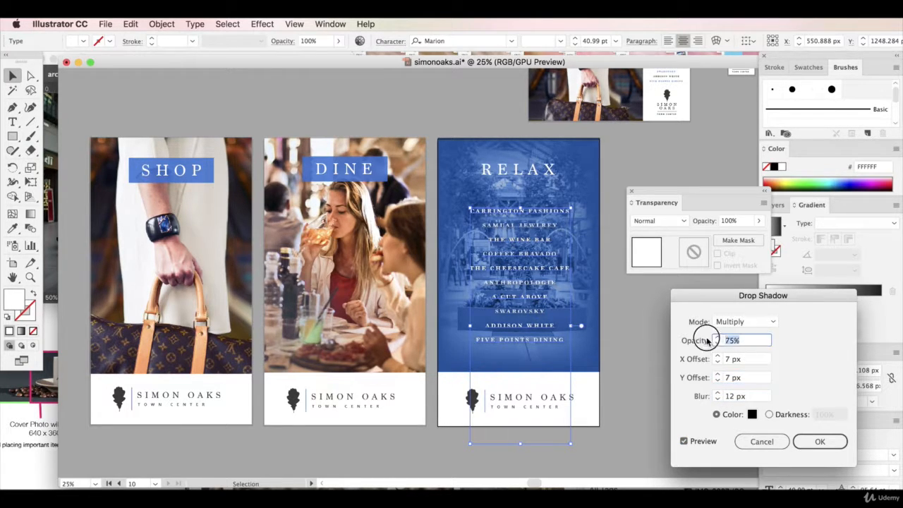
type("100")
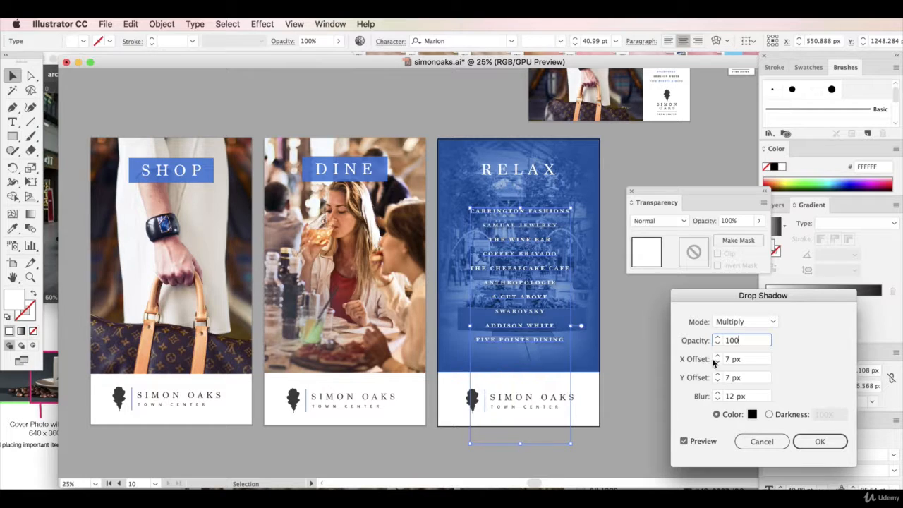
left_click(820, 441)
Nudge the store list slightly left to centre it under the RELAX title, and select the photo behind it
left_click(568, 369)
left_click_drag(526, 218, 523, 219)
left_click(663, 344)
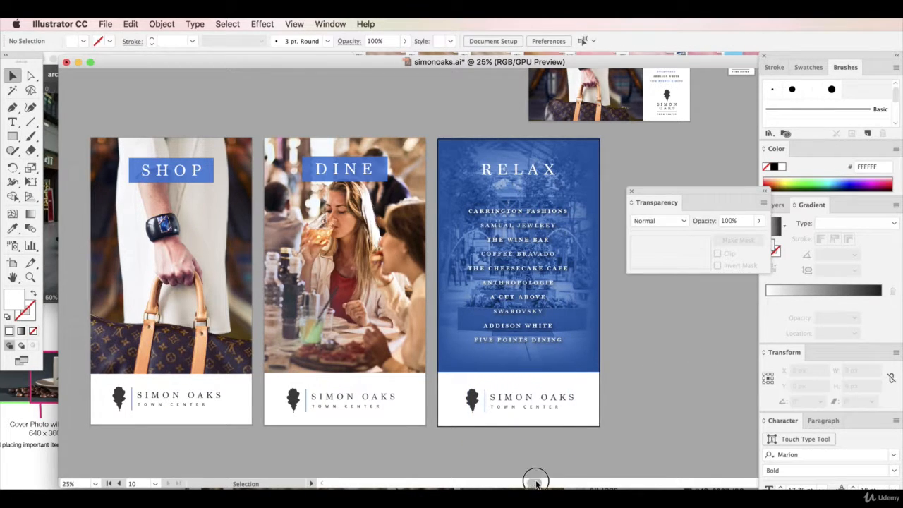
left_click(449, 279)
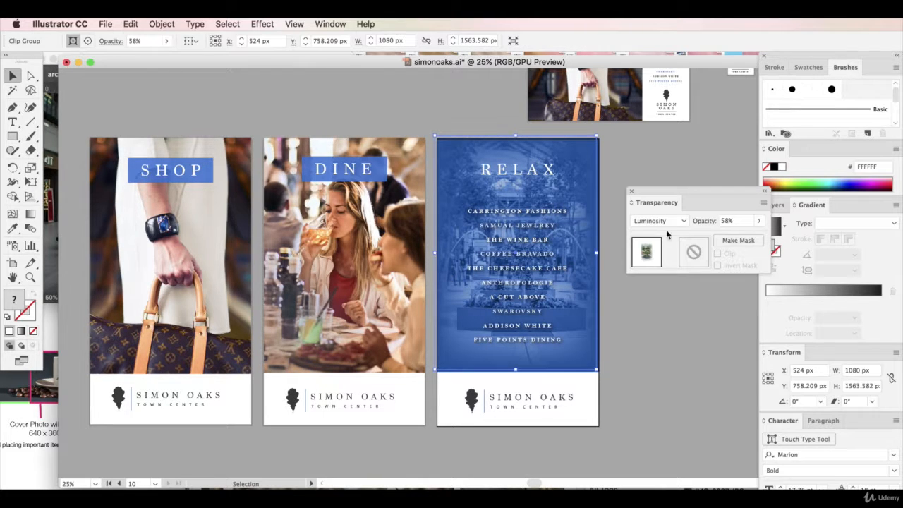
Lower the opacity of the photo behind the RELAX store list to 32% and deselect it
left_click(758, 221)
left_click(727, 236)
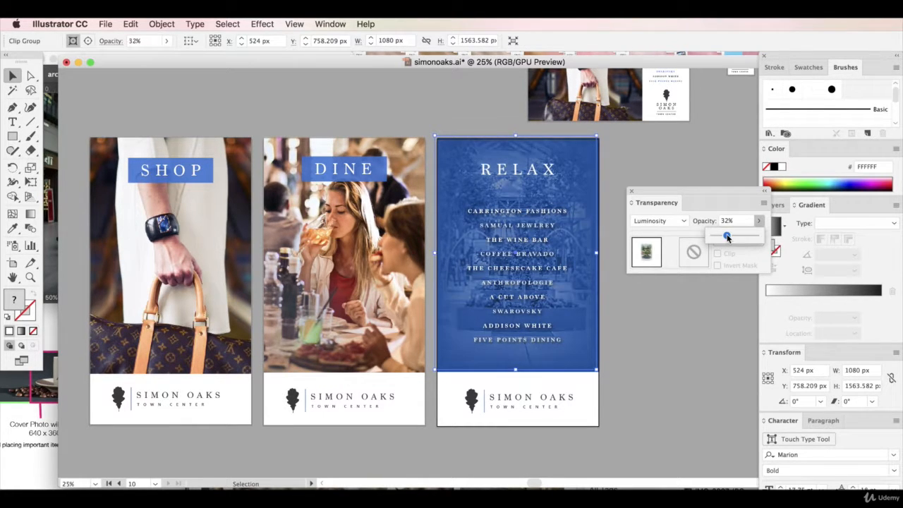
left_click(697, 345)
left_click_drag(543, 480, 526, 484)
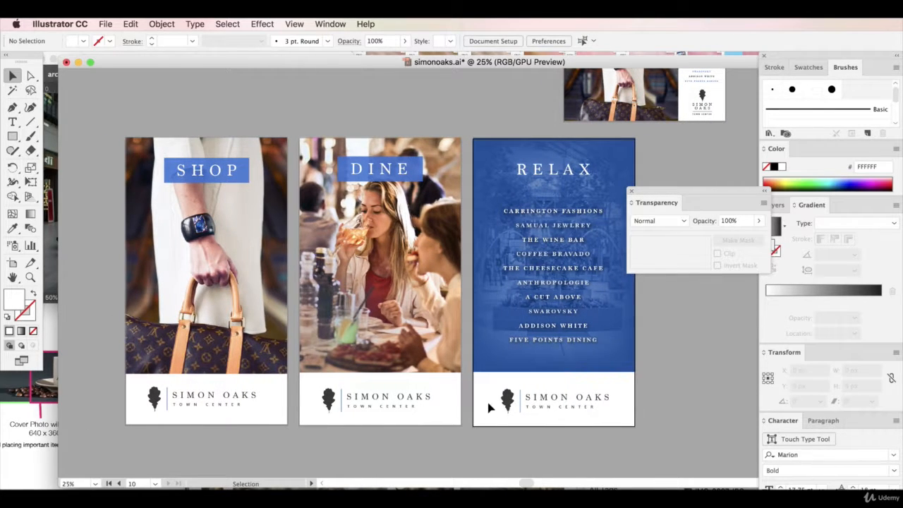
Look over the Instagram and Facebook artboards and save the document
scroll(485, 402, "up", 1)
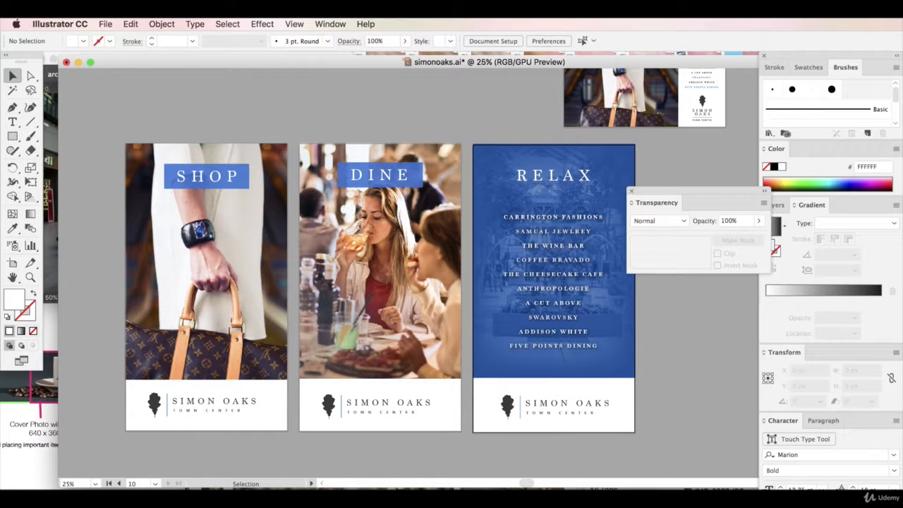
left_click_drag(527, 480, 583, 480)
scroll(573, 405, "up", 10)
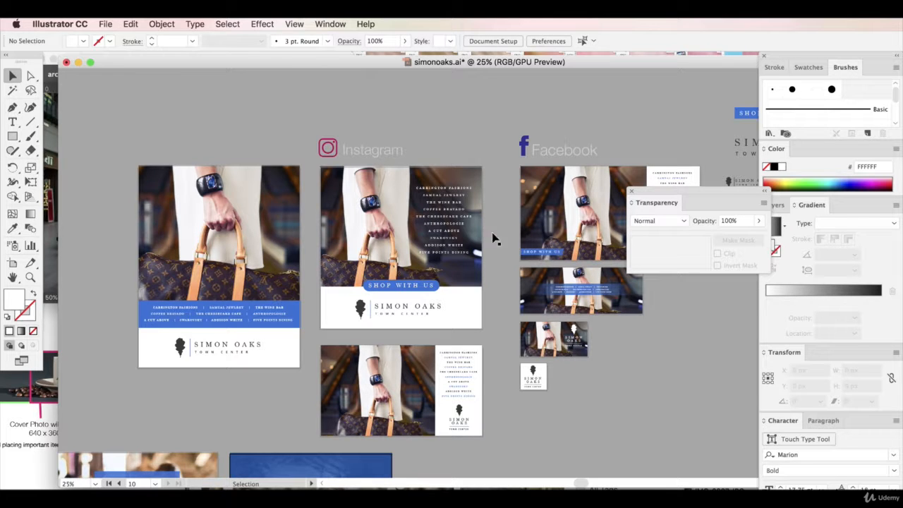
scroll(251, 326, "down", 1)
scroll(254, 328, "down", 5)
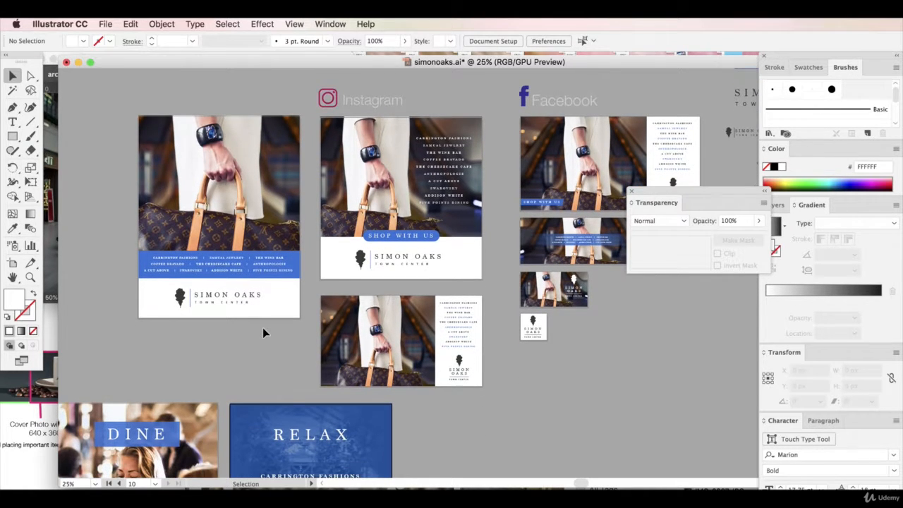
left_click(105, 24)
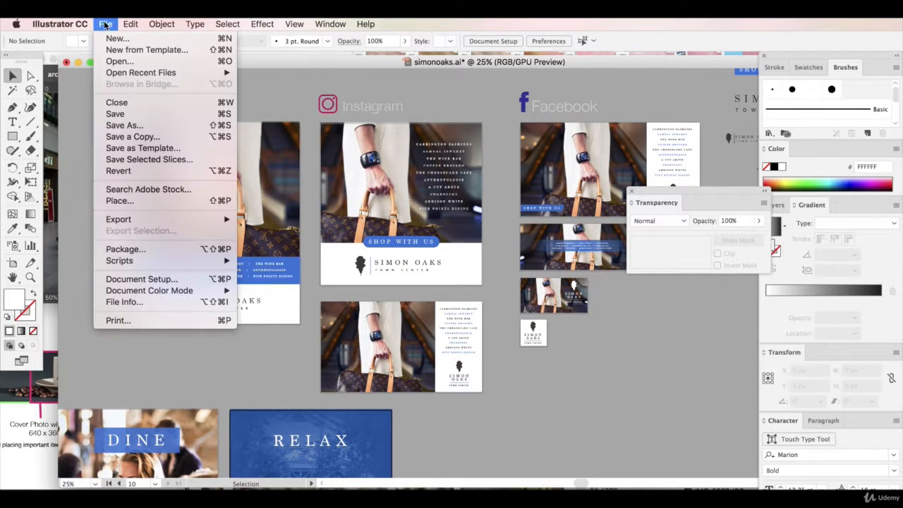
left_click(115, 113)
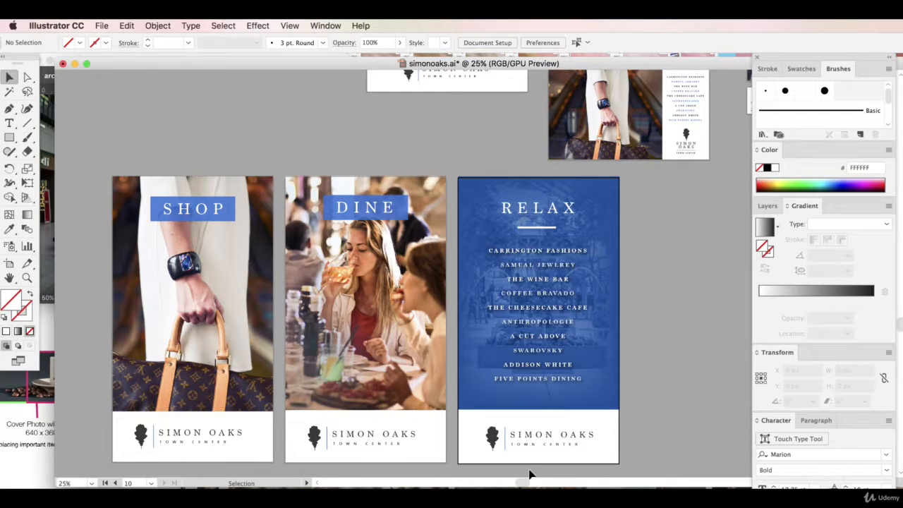
Open the Export As dialog for the simonoaks document
left_click_drag(523, 485, 549, 483)
scroll(548, 433, "up", 10)
scroll(548, 438, "down", 3)
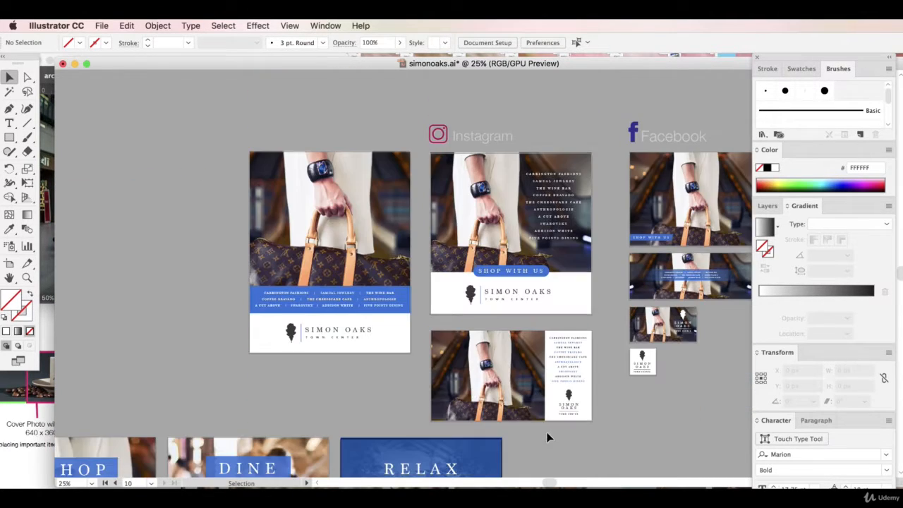
scroll(538, 447, "down", 3)
left_click_drag(548, 485, 525, 483)
left_click(103, 25)
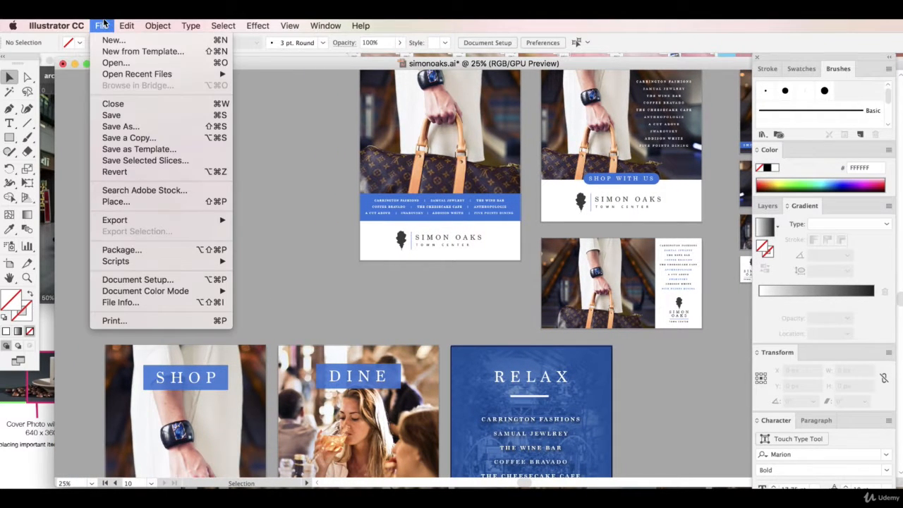
mouse_move(138, 221)
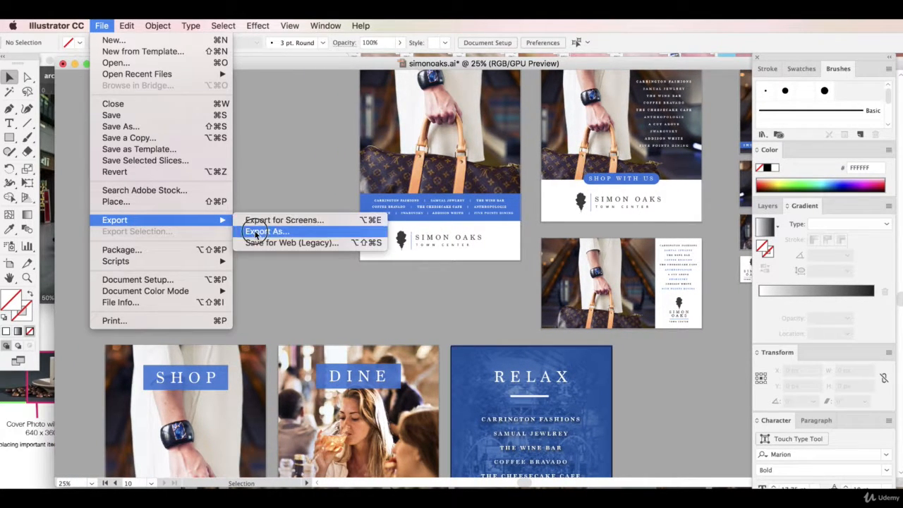
left_click(267, 231)
left_click_drag(467, 106, 190, 62)
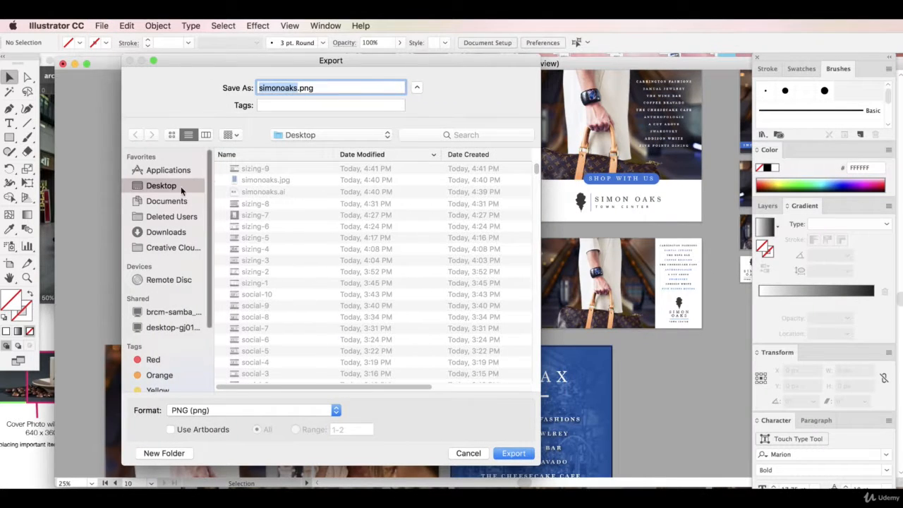
Set the export to the Desktop to JPEG format using all artboards, and proceed to the JPEG options
left_click(188, 427)
left_click(201, 411)
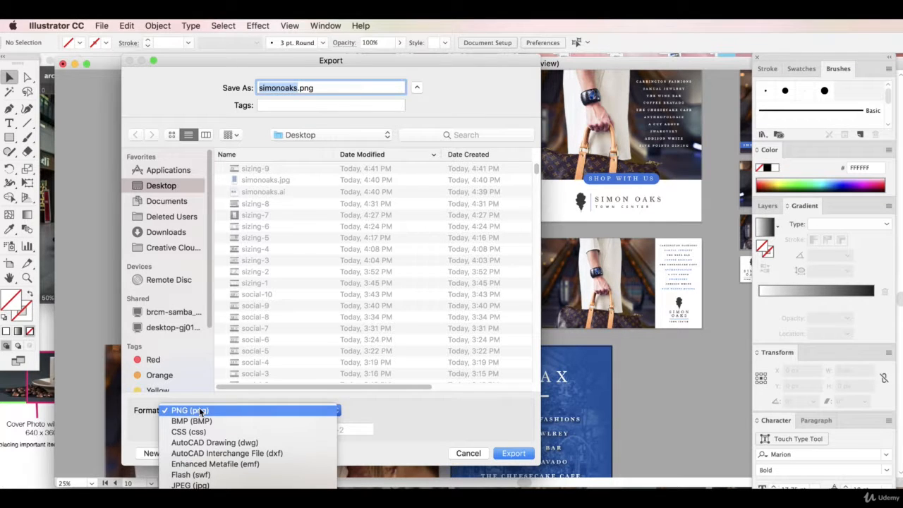
left_click(178, 433)
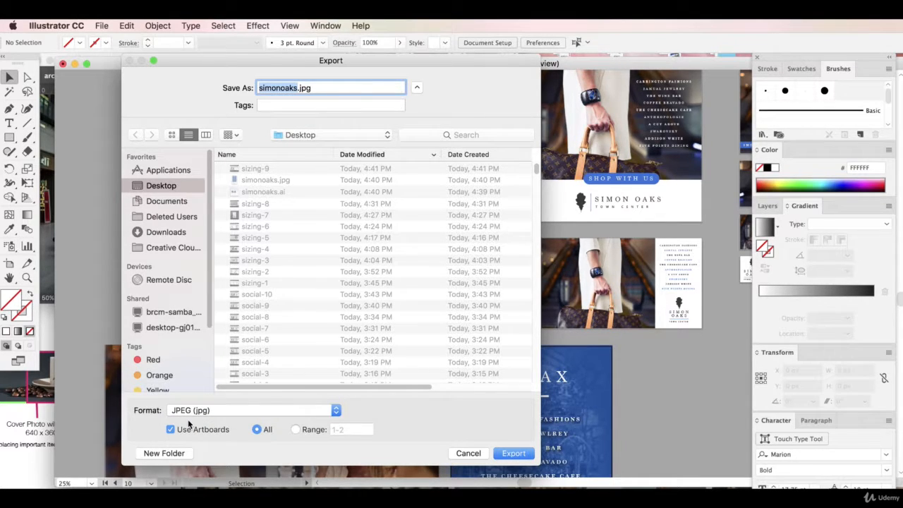
left_click(513, 453)
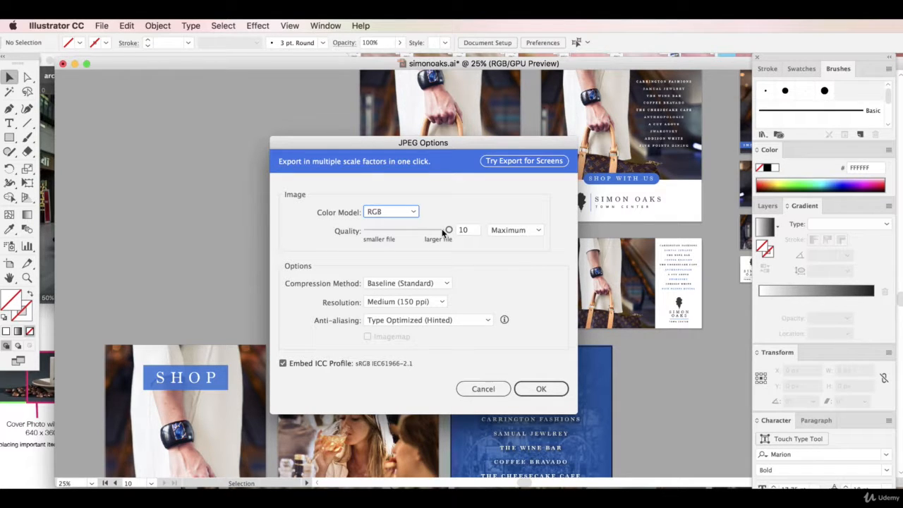
Set the JPEG quality to 8 and the resolution to High (300 ppi)
left_click(433, 232)
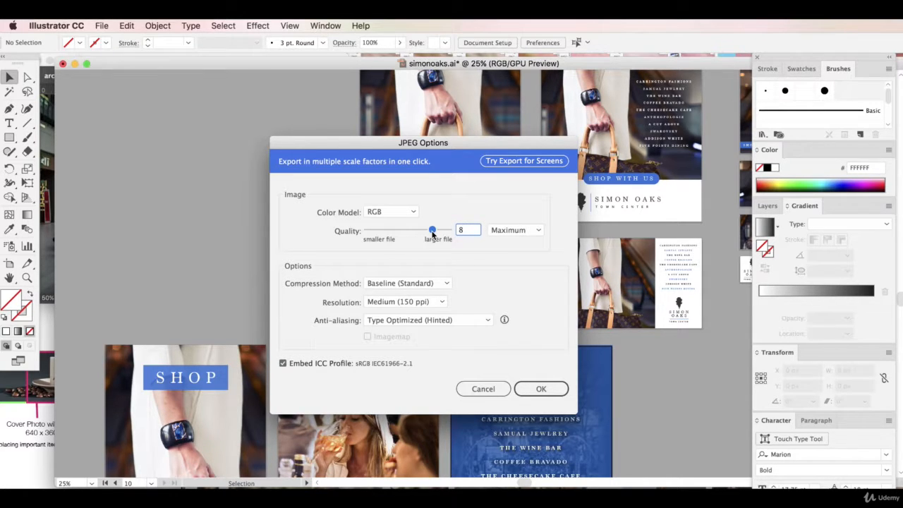
left_click(392, 303)
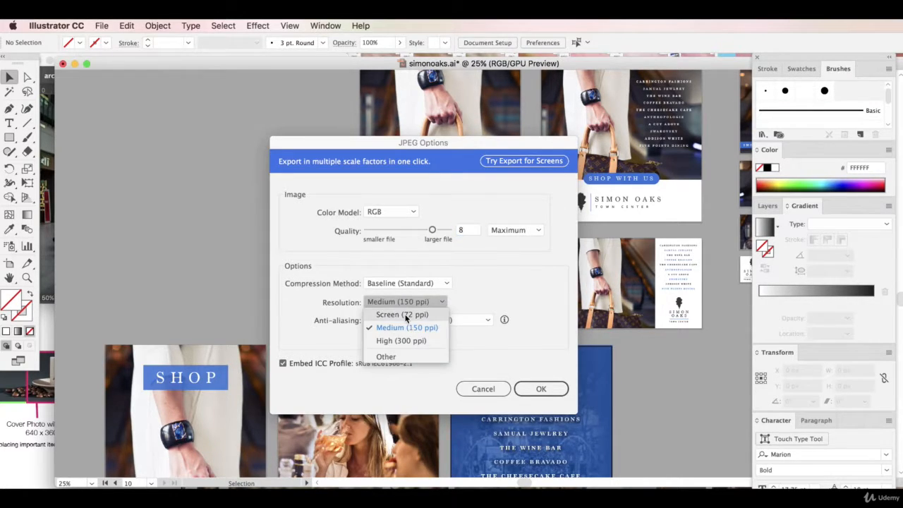
left_click(403, 314)
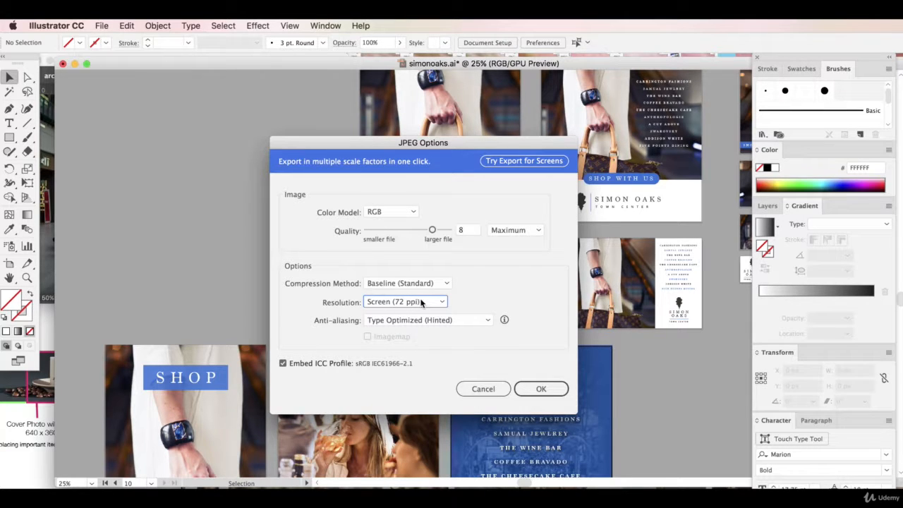
left_click(419, 303)
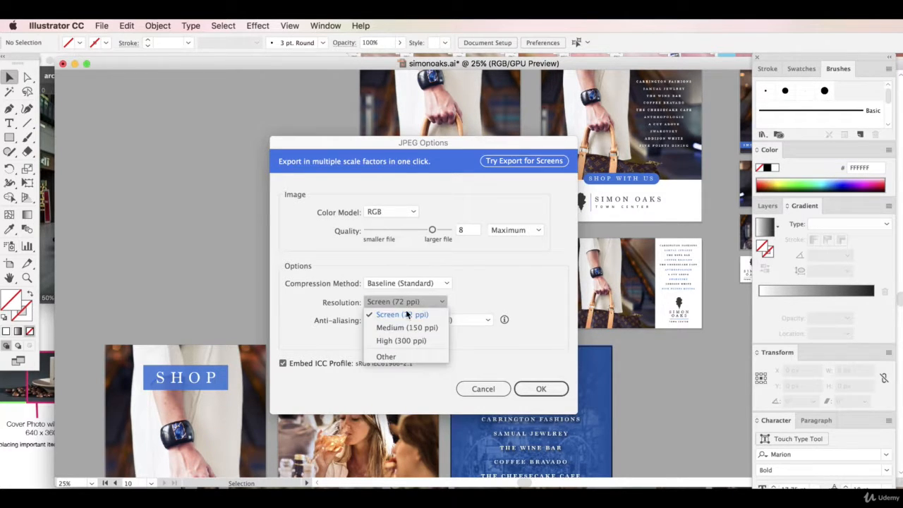
left_click(407, 342)
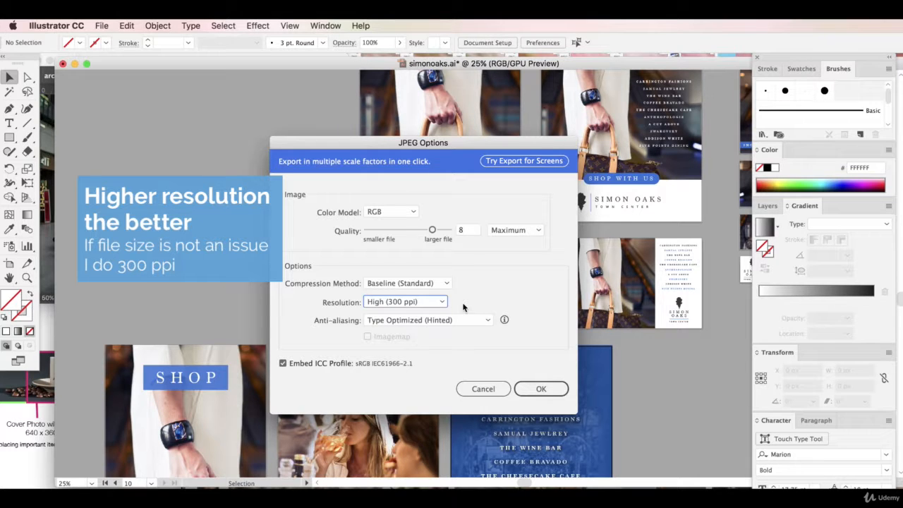
Try the Screen (72 ppi) resolution for the JPEG export and return to High (300 ppi)
left_click(441, 302)
left_click(399, 314)
left_click(438, 304)
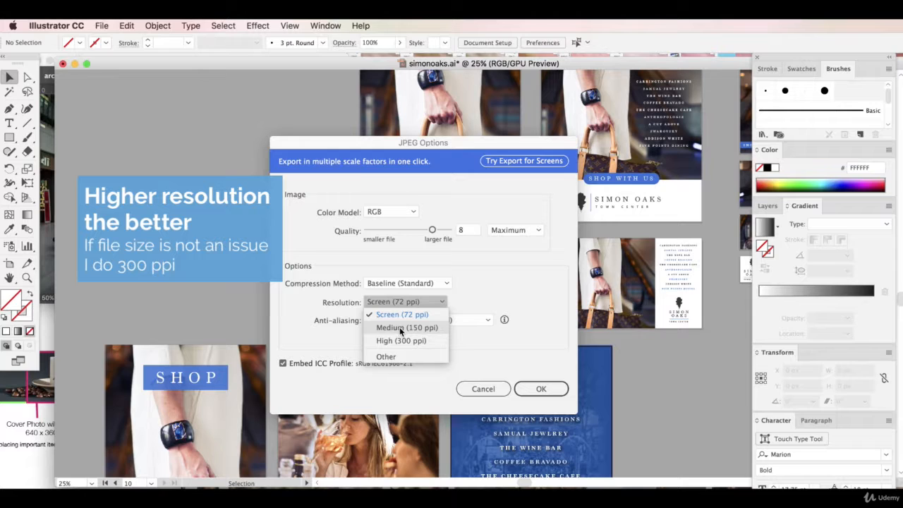
left_click(399, 339)
left_click(403, 305)
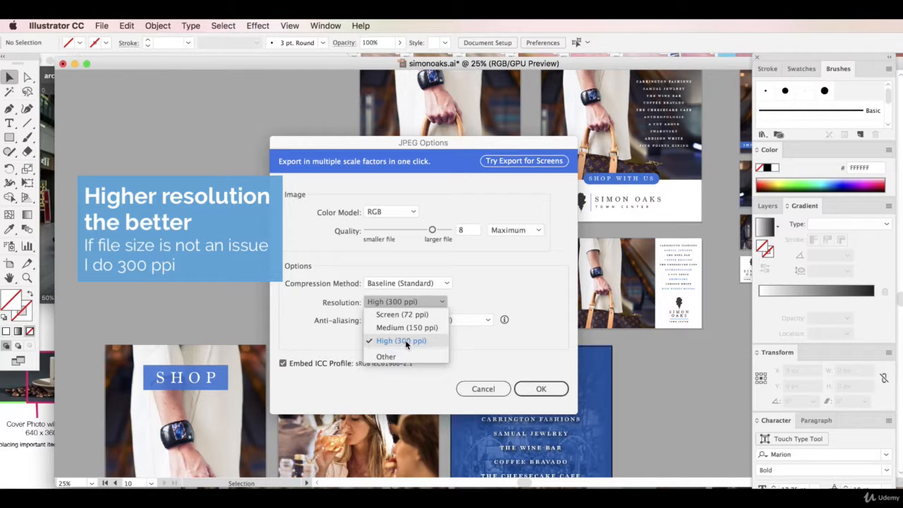
left_click(402, 341)
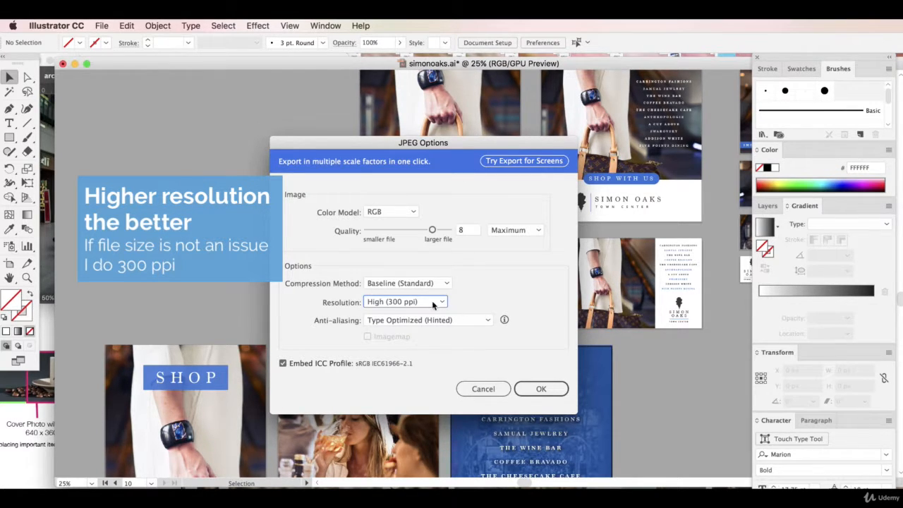
left_click(439, 301)
left_click(428, 316)
left_click(433, 301)
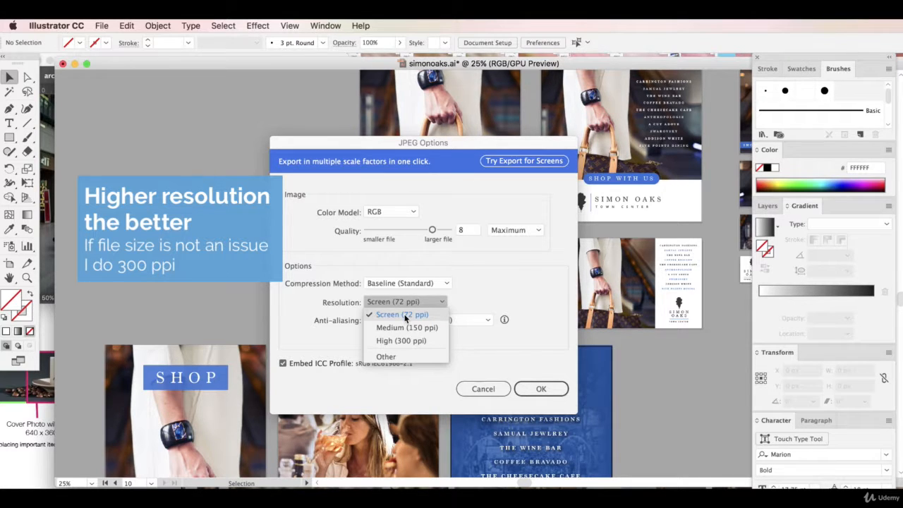
left_click(401, 341)
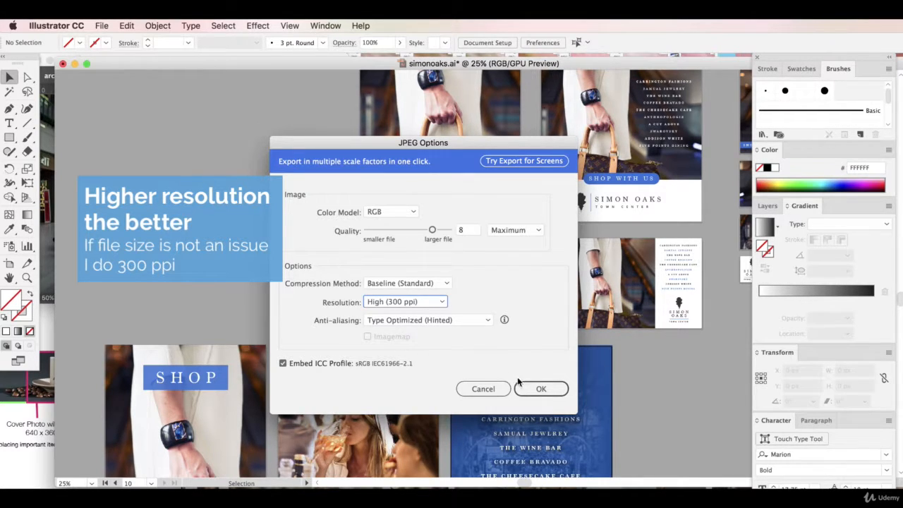
Confirm the JPEG export and switch to Finder, moving its Desktop window further over the artwork
left_click(535, 389)
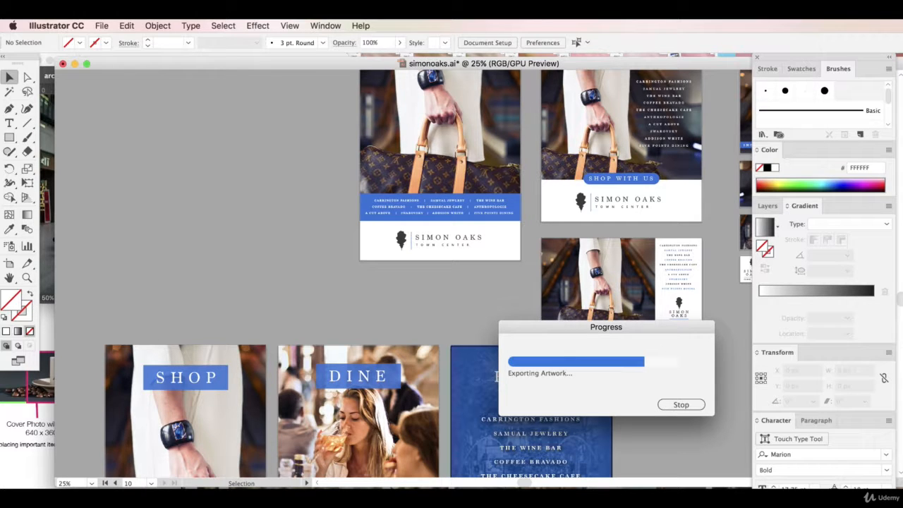
key("super+Tab")
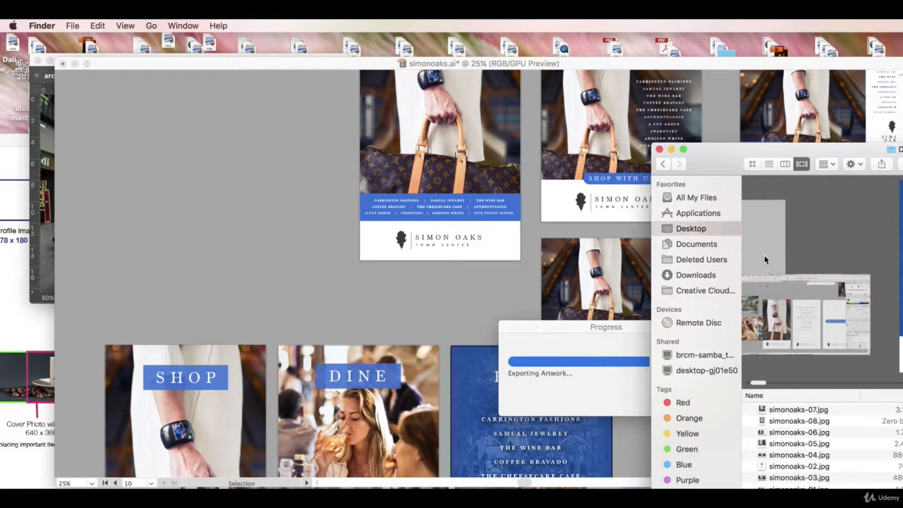
left_click_drag(721, 169, 631, 139)
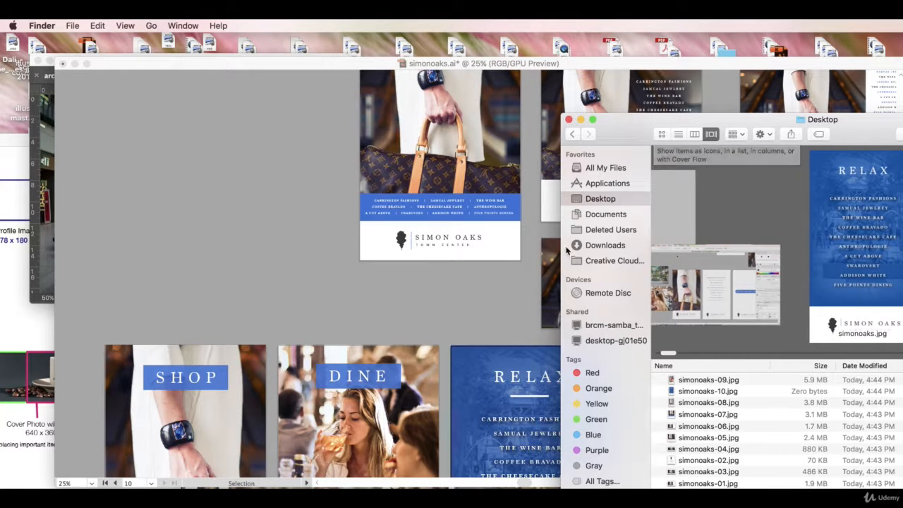
Switch back to Illustrator and review the Instagram, SHOP, DINE and RELAX artboards
left_click(416, 275)
scroll(416, 268, "up", 5)
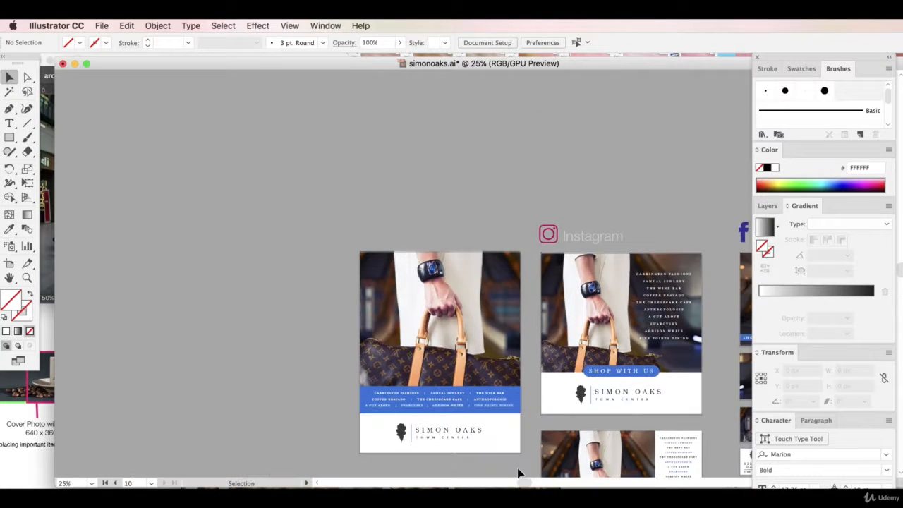
mouse_move(524, 482)
left_mouse_down()
mouse_move(563, 482)
mouse_move(523, 483)
left_mouse_up()
scroll(556, 437, "down", 5)
scroll(446, 393, "down", 15)
scroll(414, 361, "up", 6)
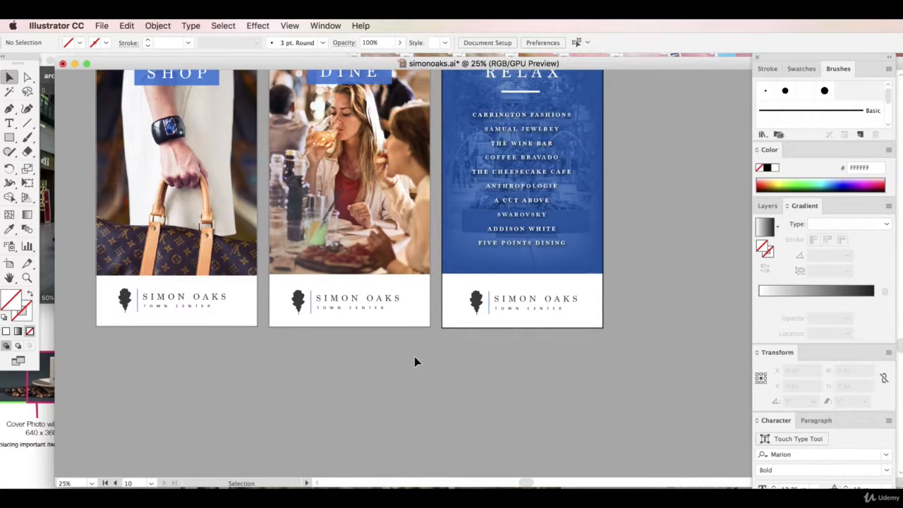
Switch to Finder, open the exported files simonoaks-01.jpg to simonoaks-10.jpg in Preview, and resize the window to show a whole image
key("super+Tab")
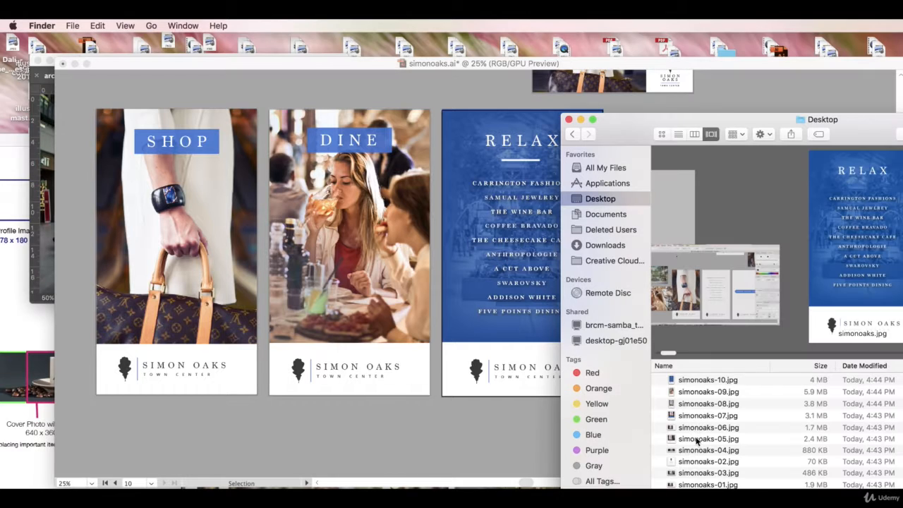
left_click(695, 486)
left_click(708, 382, "shift")
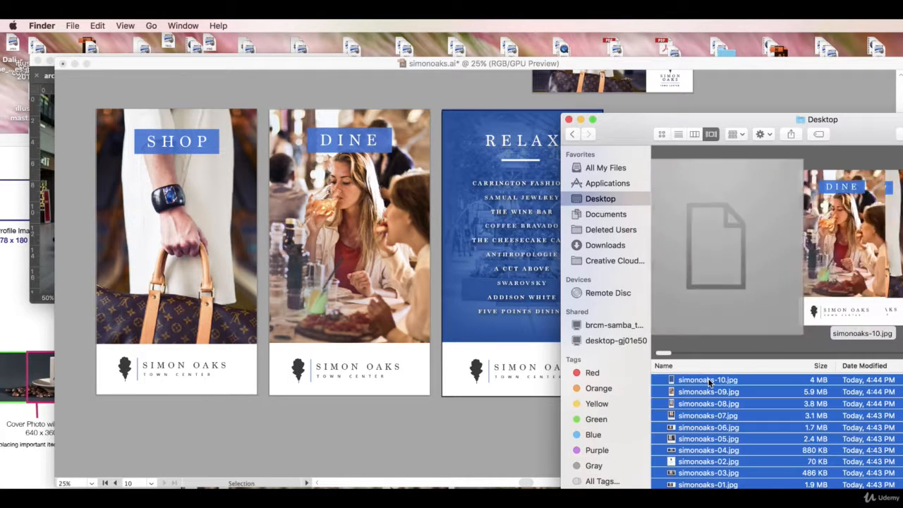
double_click(708, 382)
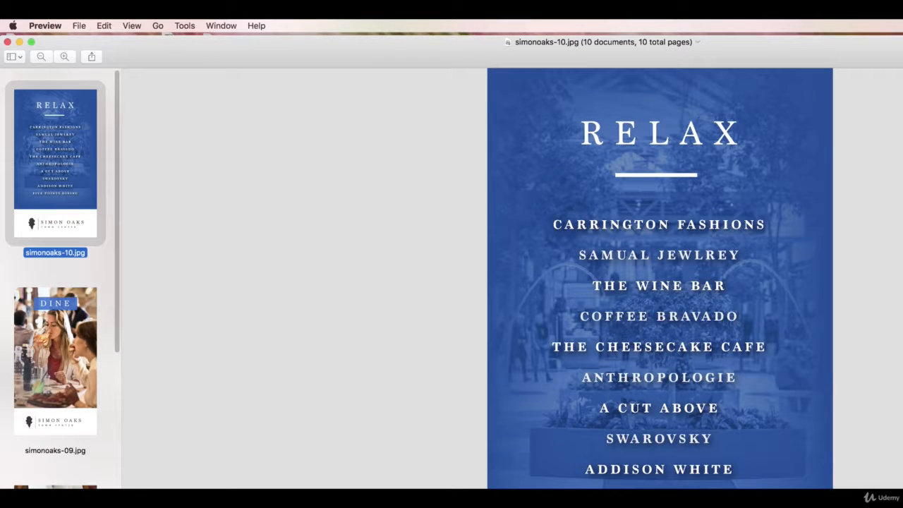
left_click_drag(902, 507, 900, 482)
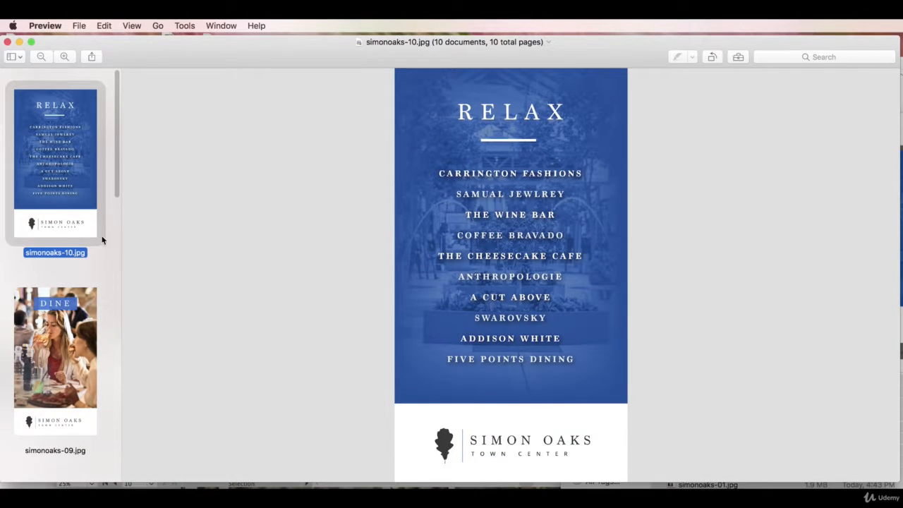
View the exported DINE image simonoaks-09.jpg and the SHOP image simonoaks-08.jpg
scroll(67, 236, "down", 2)
left_click(54, 302)
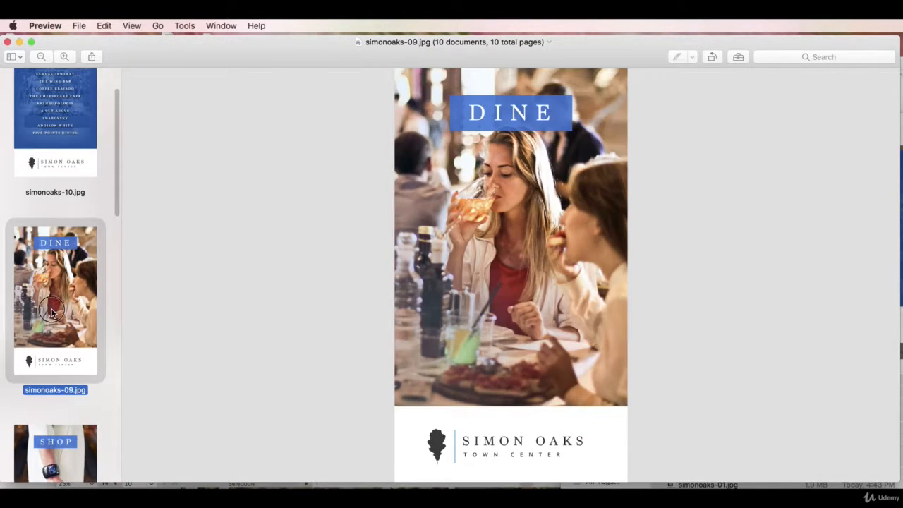
scroll(56, 310, "down", 2)
left_click(63, 392)
scroll(64, 393, "down", 4)
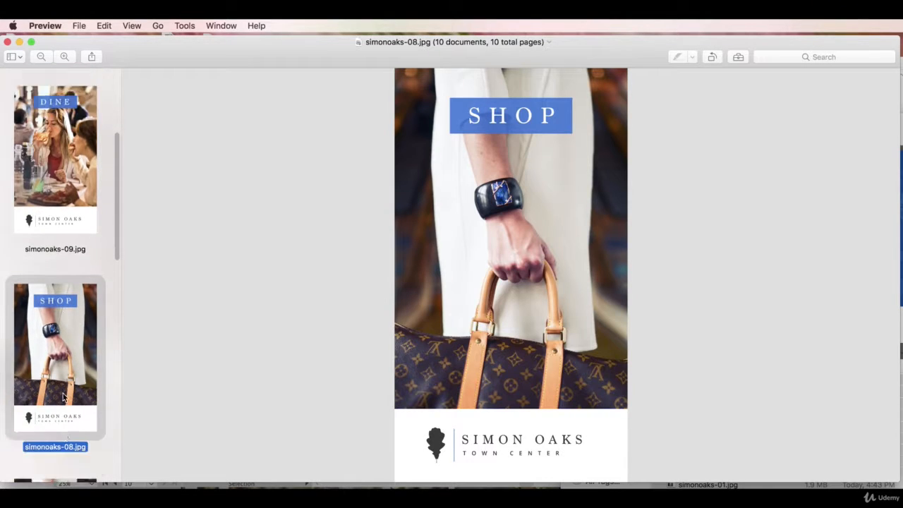
View the exported images simonoaks-07.jpg and simonoaks-06.jpg, showing the latter as a whole
left_click(64, 321)
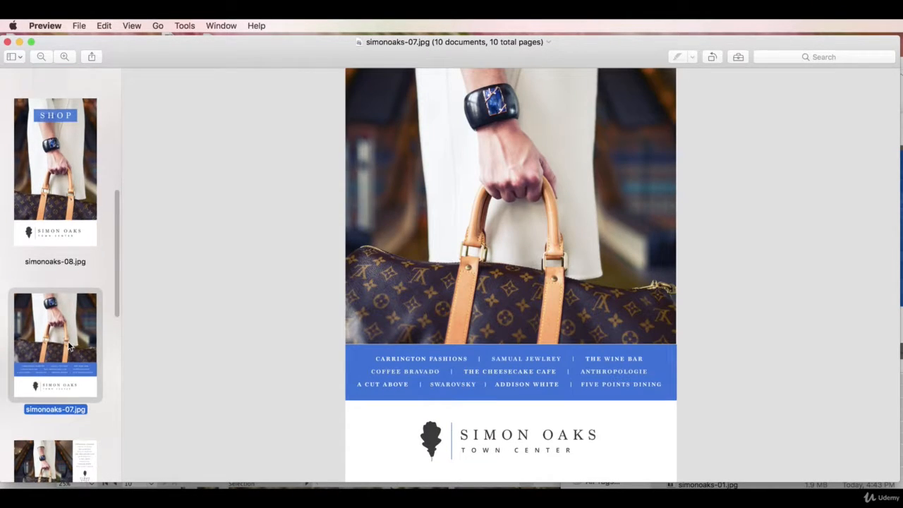
scroll(63, 350, "down", 3)
left_click(63, 395)
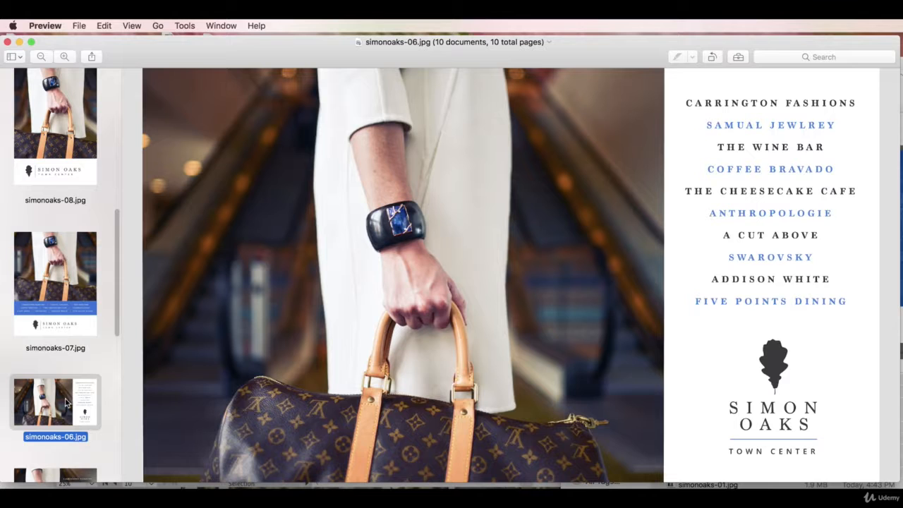
left_click(41, 57)
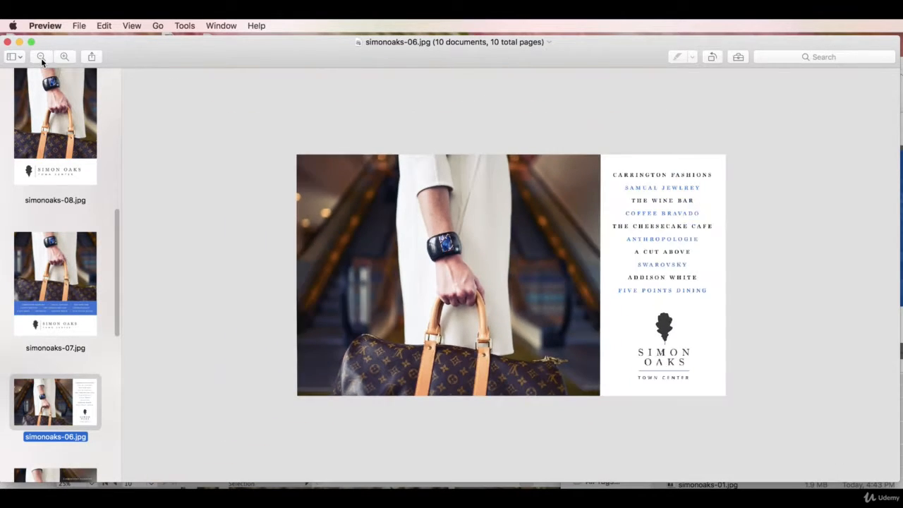
View the whole square SHOP WITH US image simonoaks-05.jpg and the wide banner simonoaks-04.jpg
scroll(31, 323, "down", 3)
left_click(49, 386)
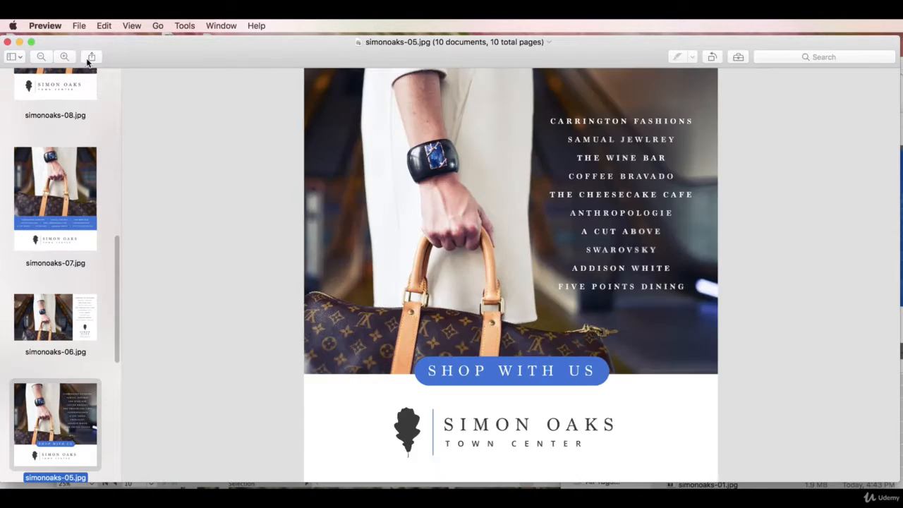
left_click(43, 58)
scroll(54, 362, "down", 3)
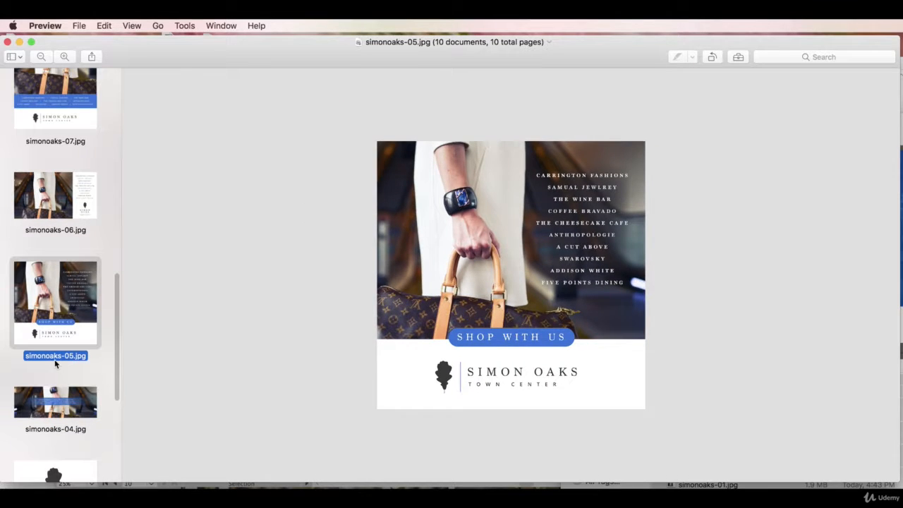
left_click(59, 400)
left_click(41, 57)
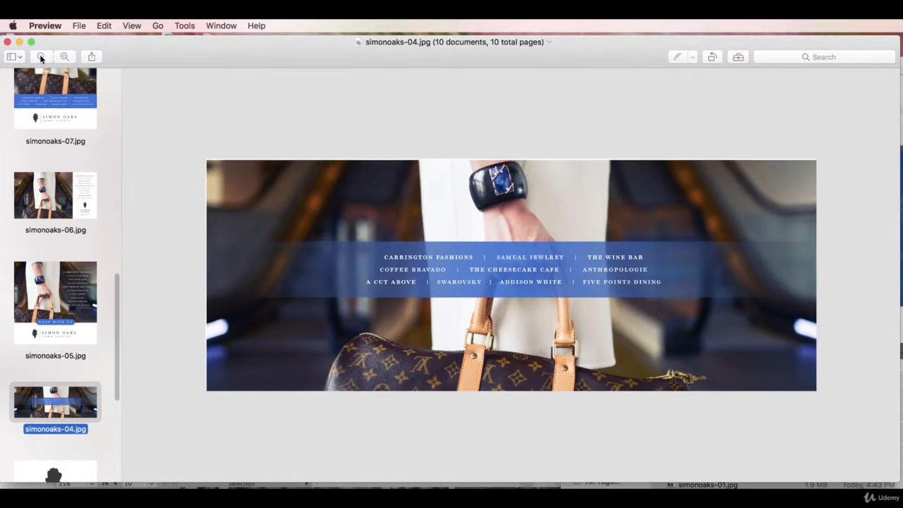
View the whole logo image simonoaks-02.jpg and the handbag image with the white logo, simonoaks-03.jpg
scroll(55, 320, "down", 3)
left_click(53, 423)
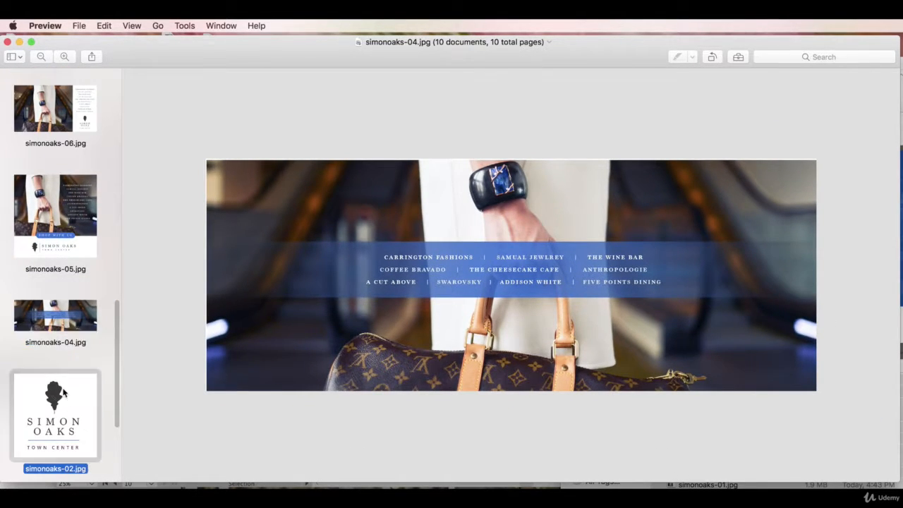
left_click(41, 57)
scroll(78, 290, "down", 3)
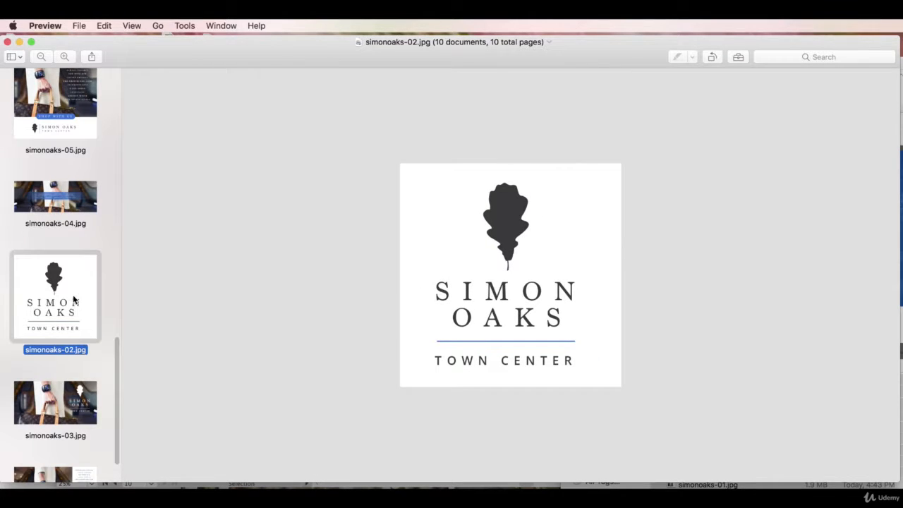
left_click(55, 416)
left_click(41, 57)
left_click(41, 57)
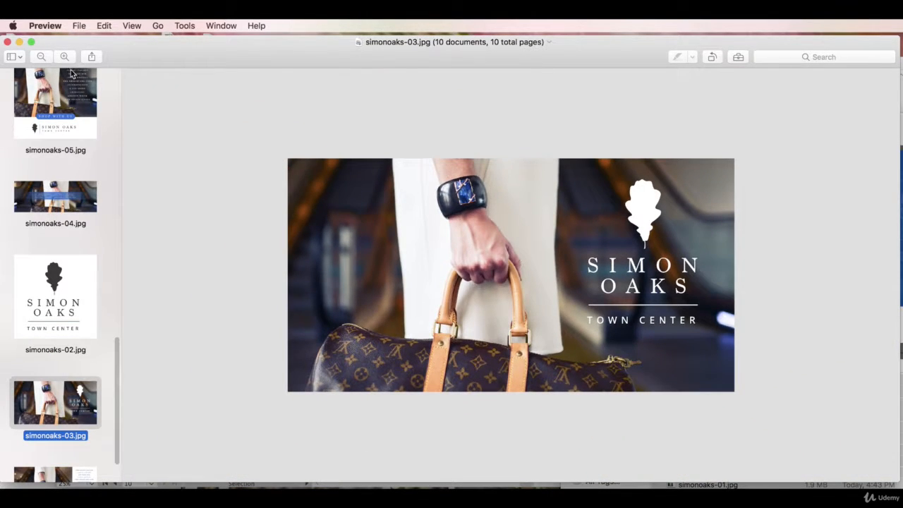
View the last exported image, simonoaks-01.jpg, with the whole SHOP WITH US layout in sight
scroll(54, 338, "down", 2)
left_click(62, 427)
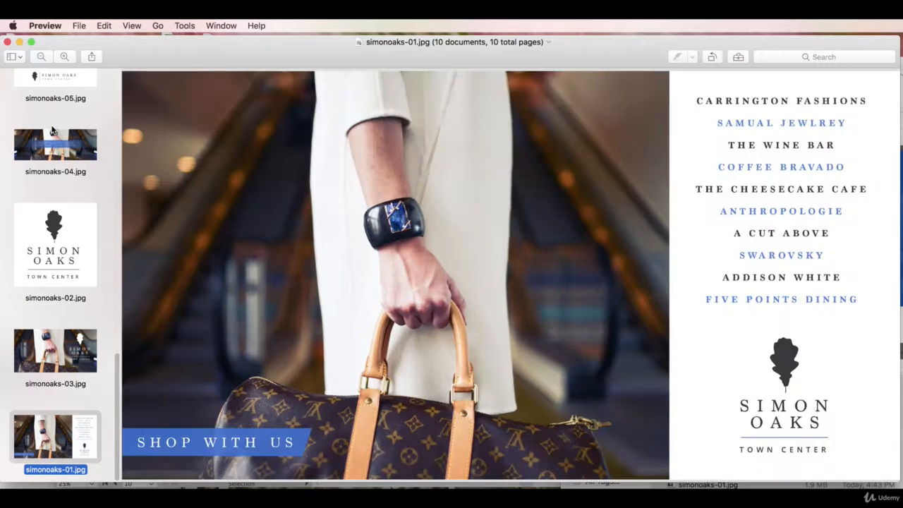
left_click(41, 57)
left_click(41, 57)
left_click(41, 58)
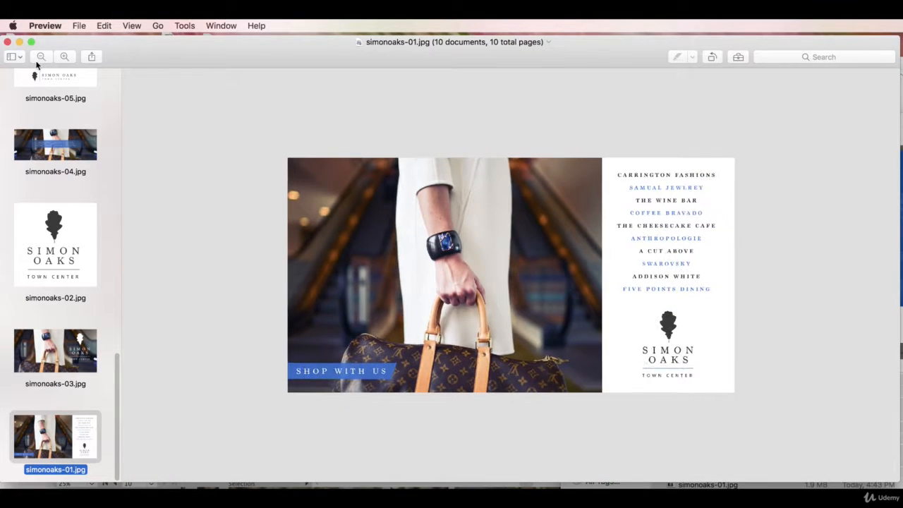